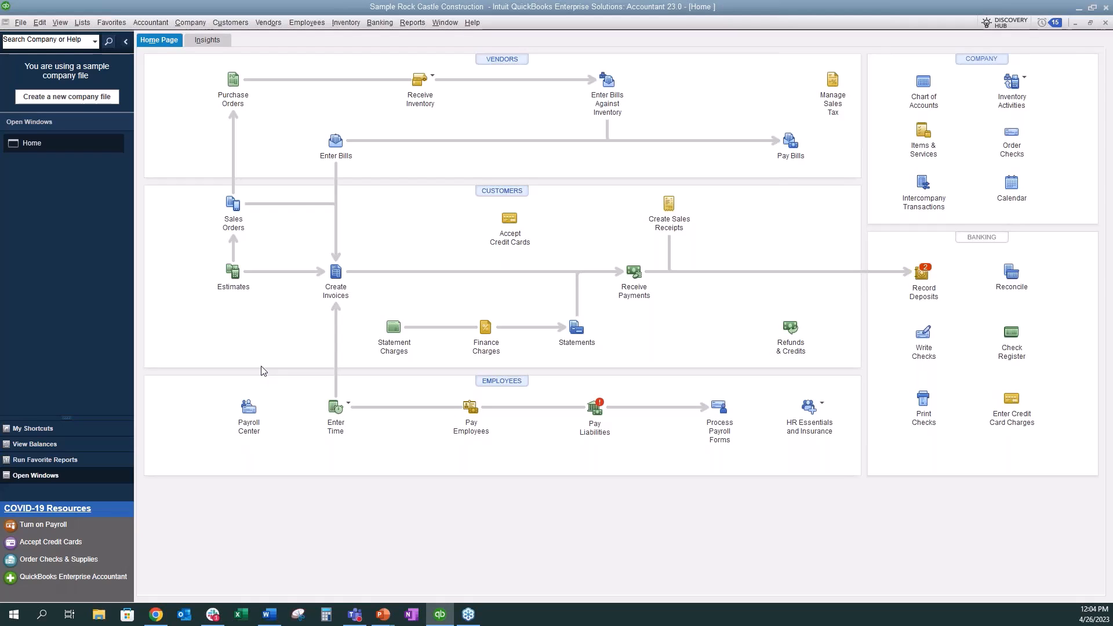
Review the preferences for Accounting, General, Jobs & Estimates and Items & Inventory, including company-level settings, and leave without saving changes
left_click(41, 23)
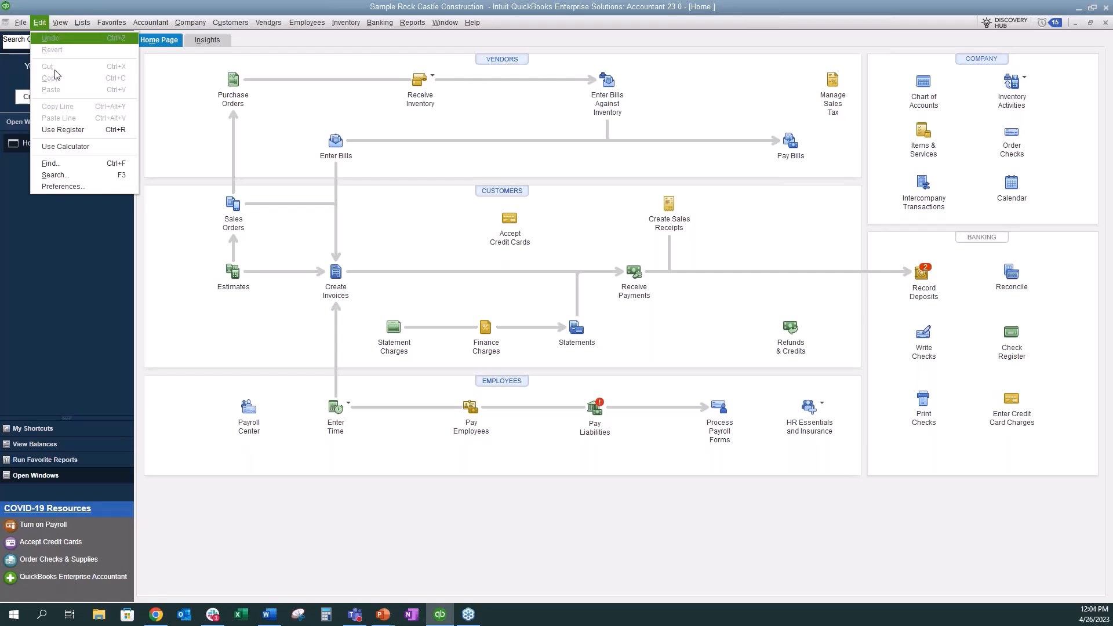
left_click(60, 185)
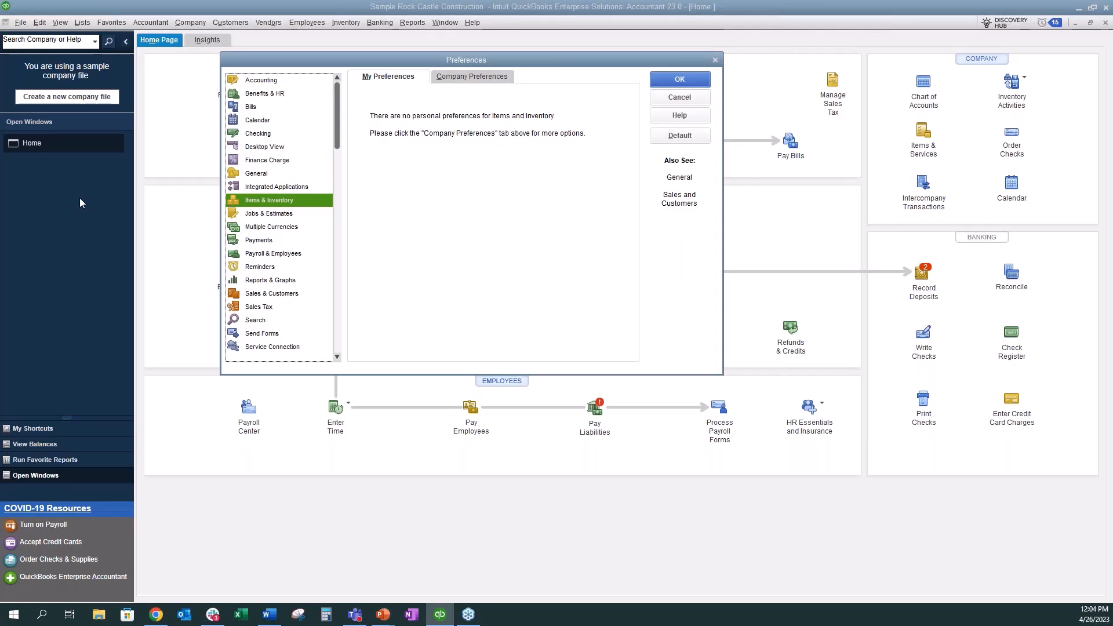
left_click(287, 81)
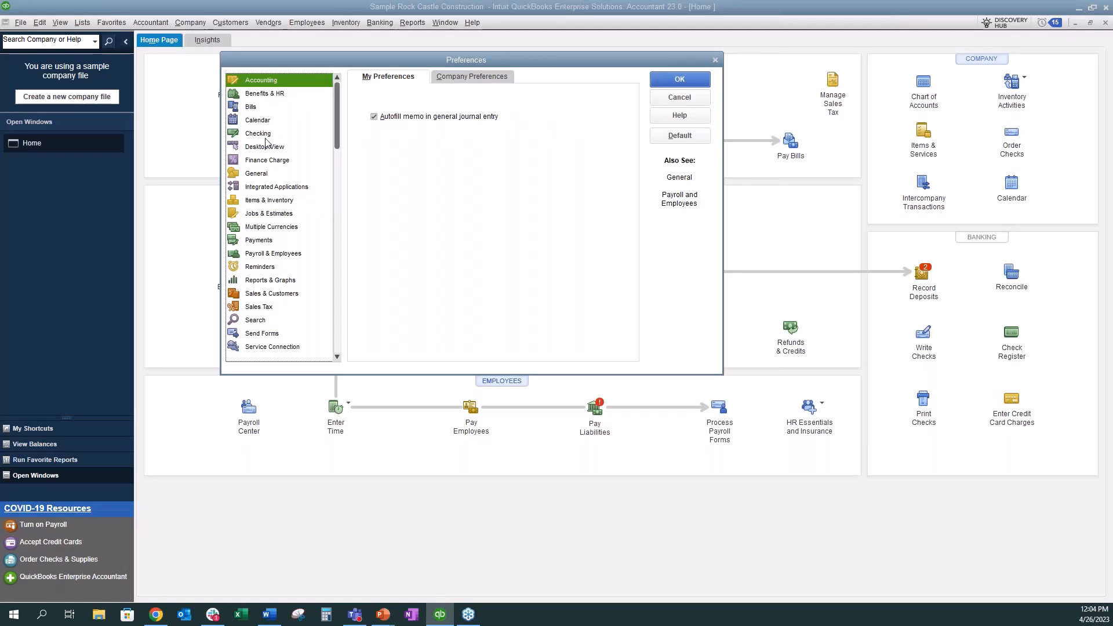
left_click(264, 172)
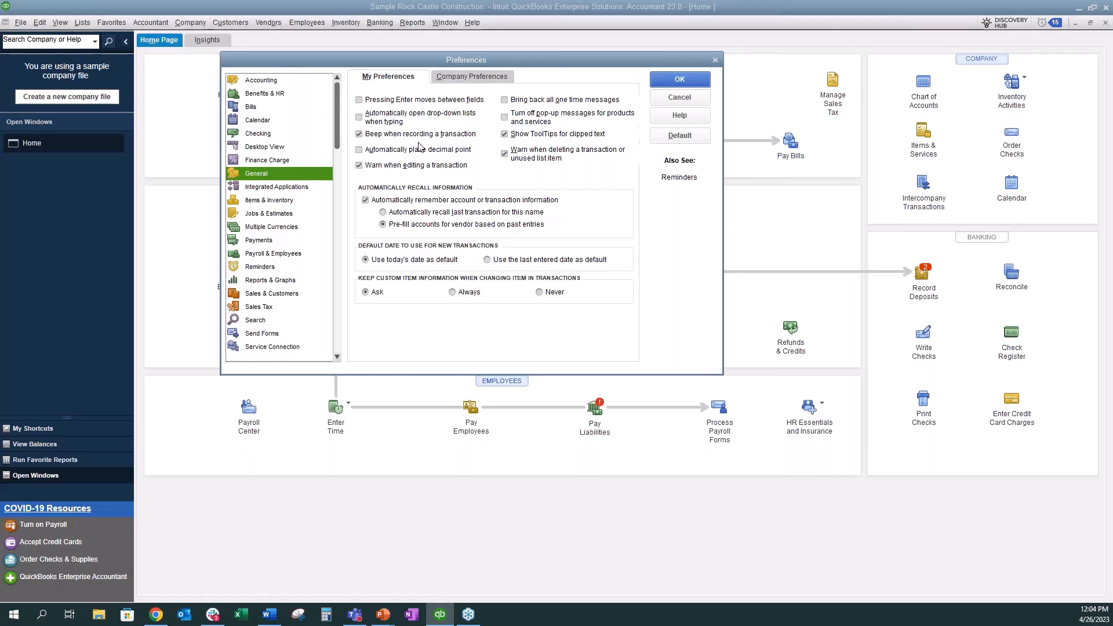
left_click(455, 80)
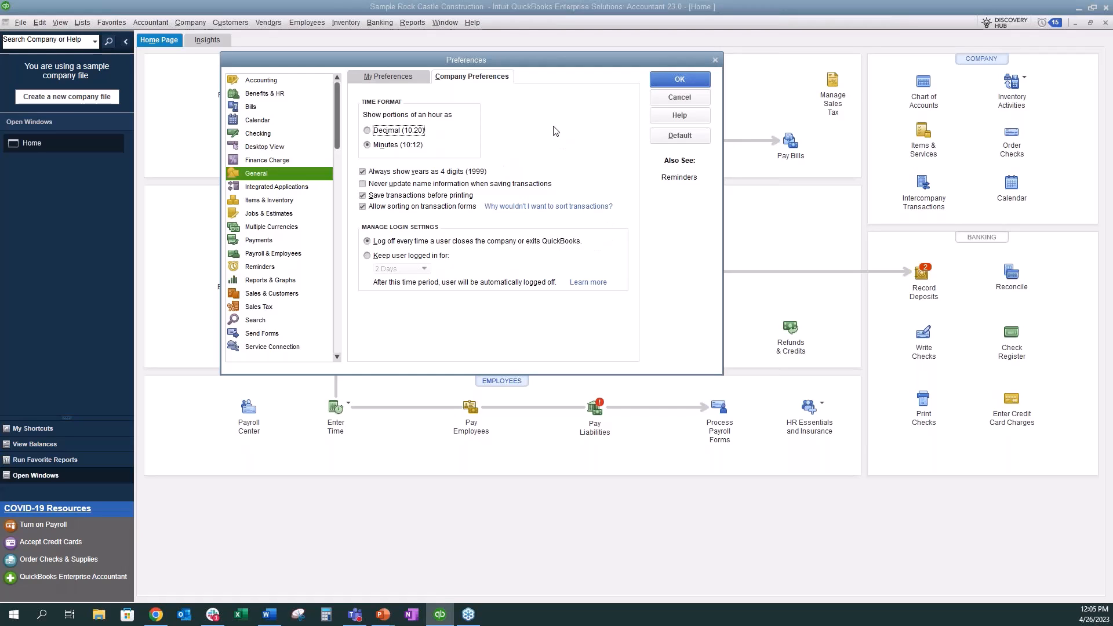
left_click(269, 216)
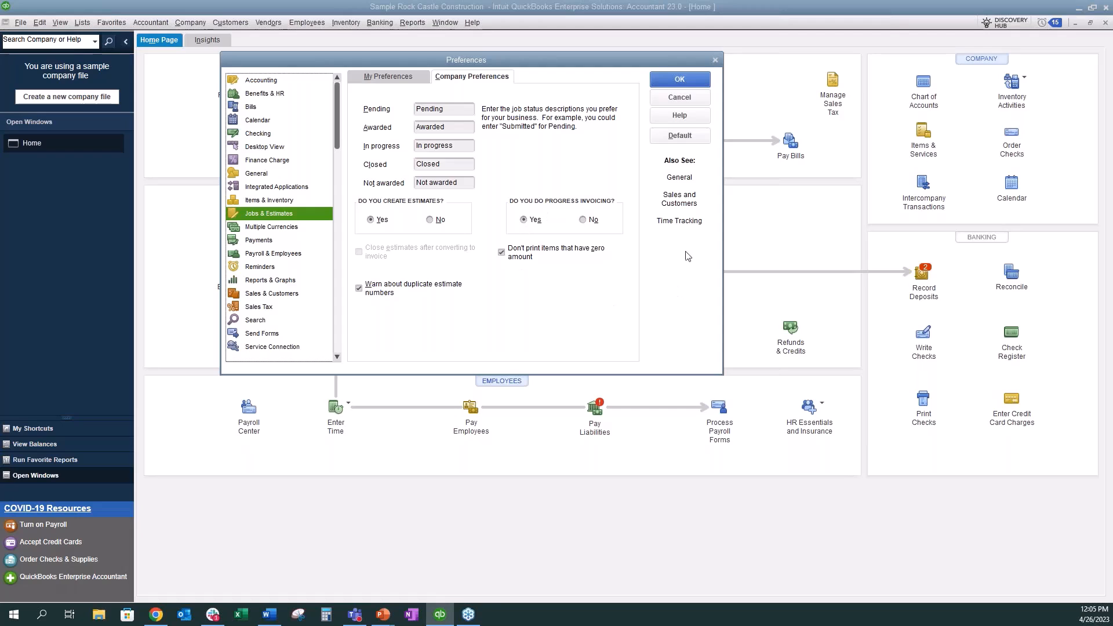
left_click(289, 202)
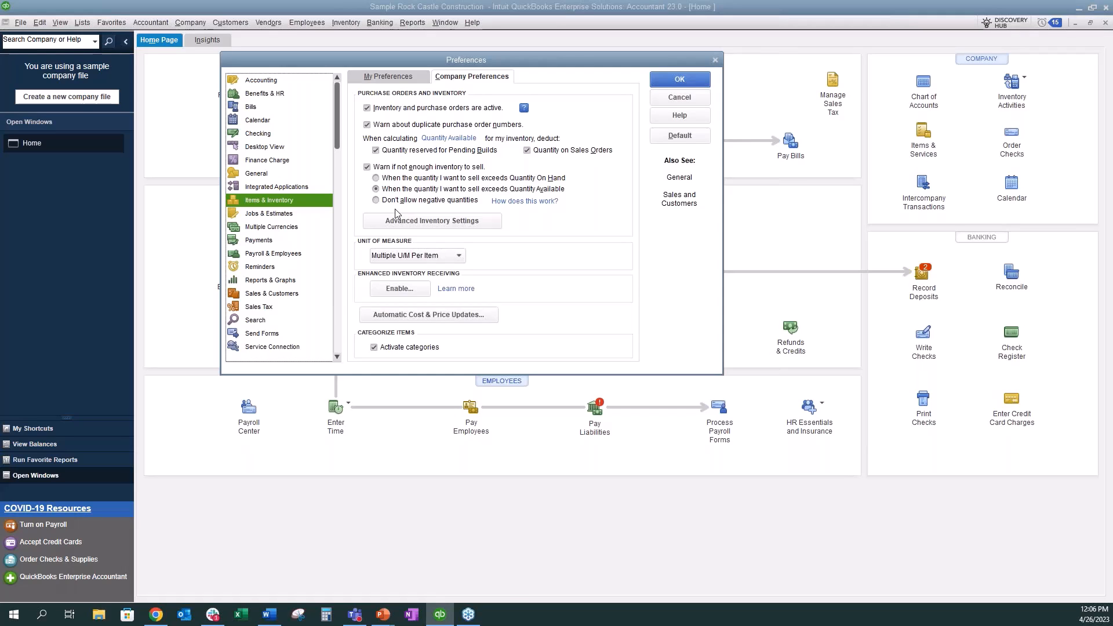
left_click(669, 100)
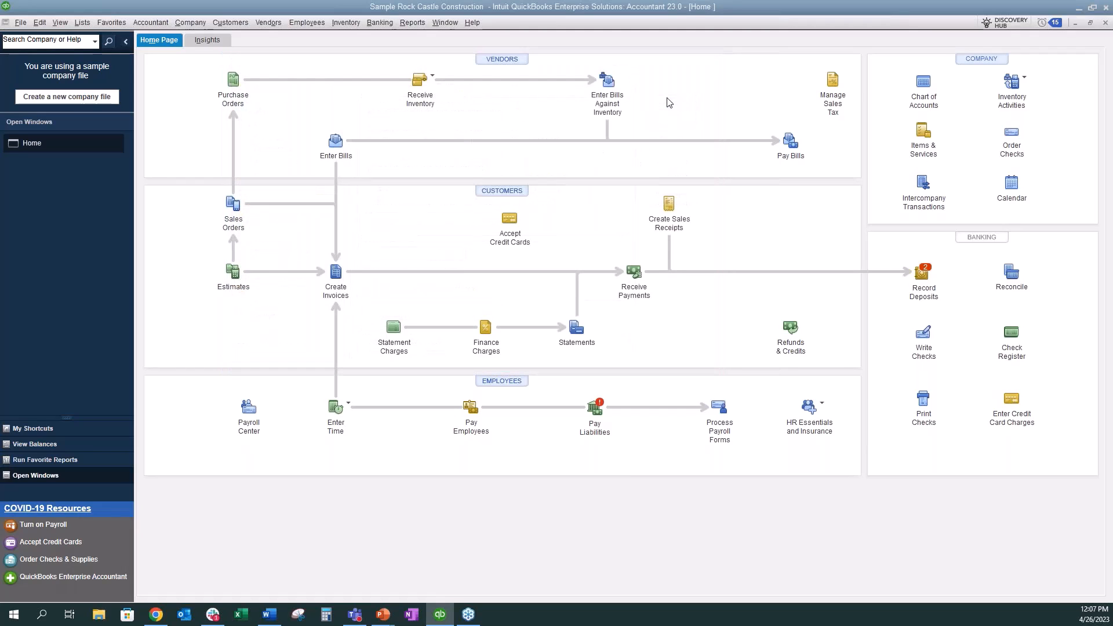
Run the Negative Inventory Listing report from the inventory reports
left_click(421, 25)
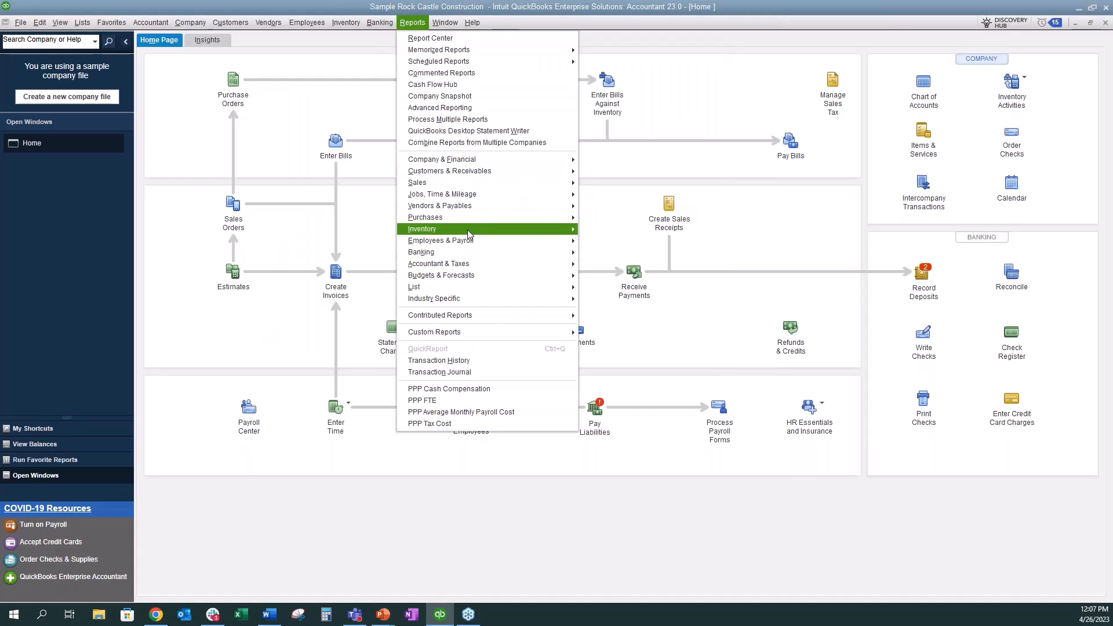
mouse_move(468, 230)
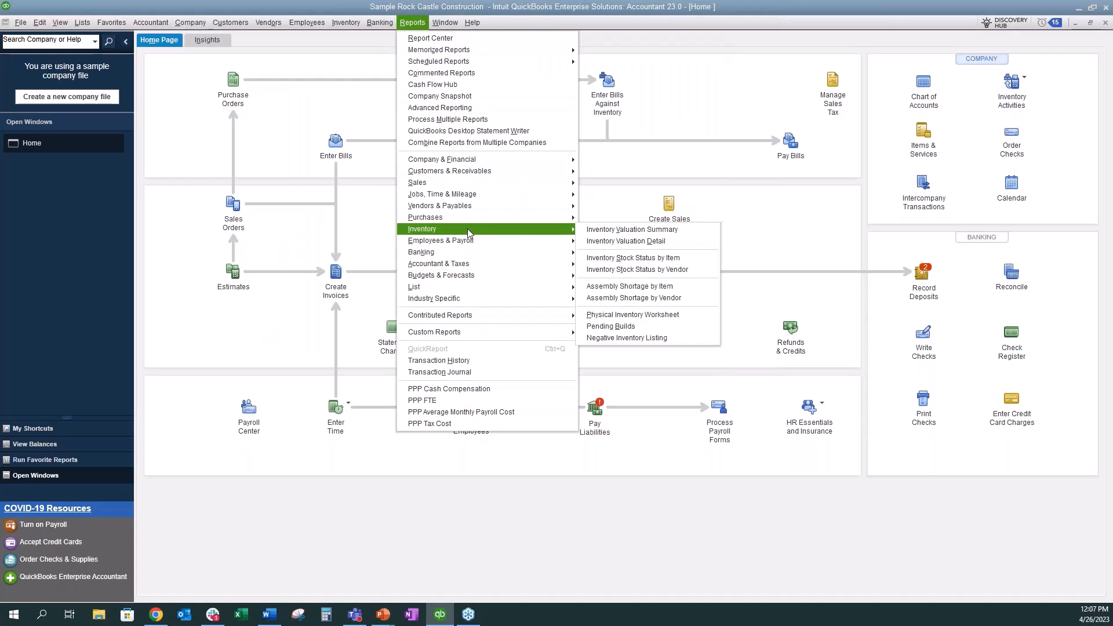
left_click(693, 339)
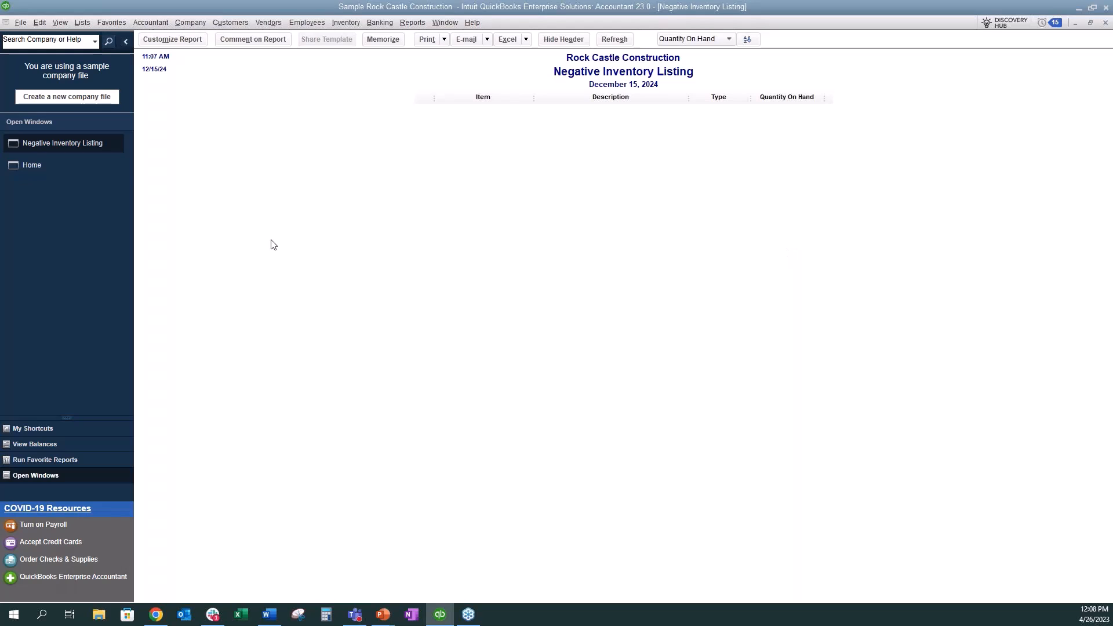
View a blank estimate form from the home page and return to the home page
left_click(37, 162)
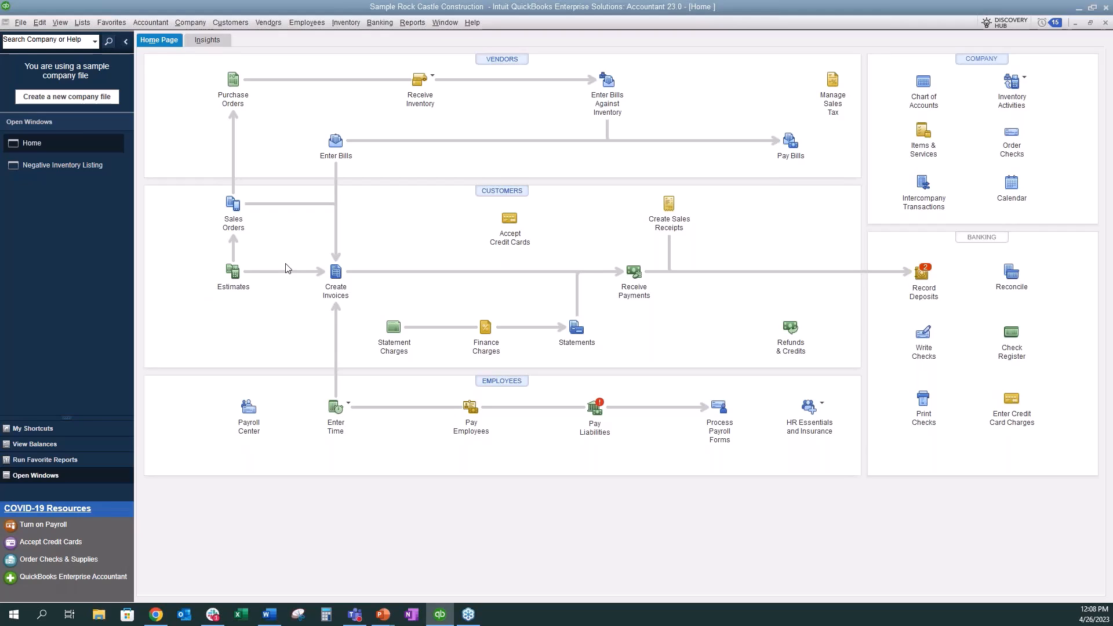
left_click(233, 274)
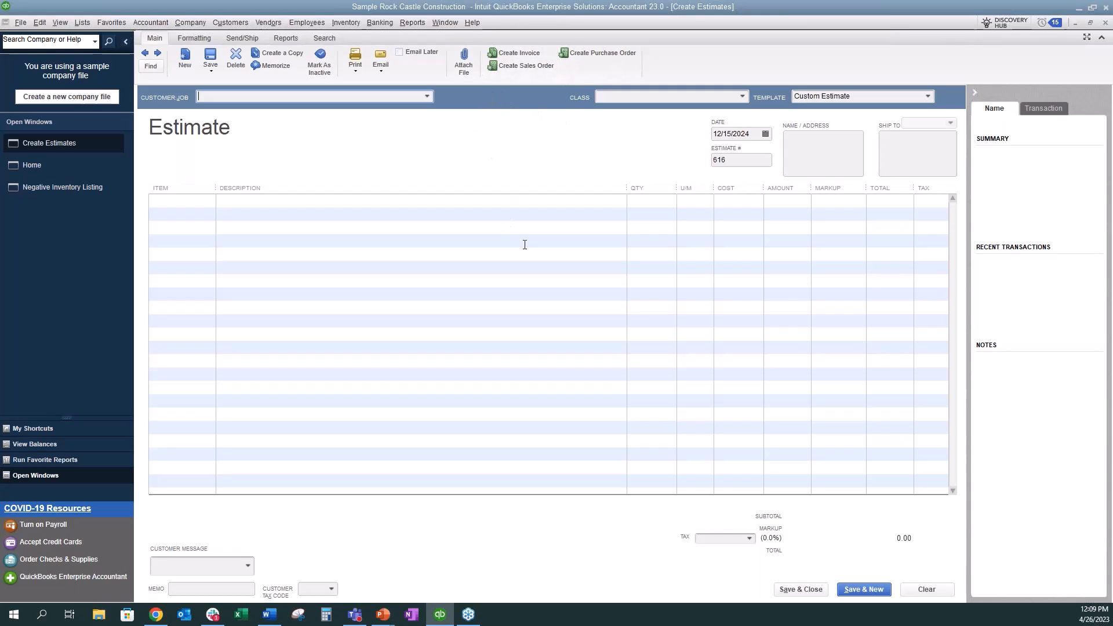
left_click(34, 168)
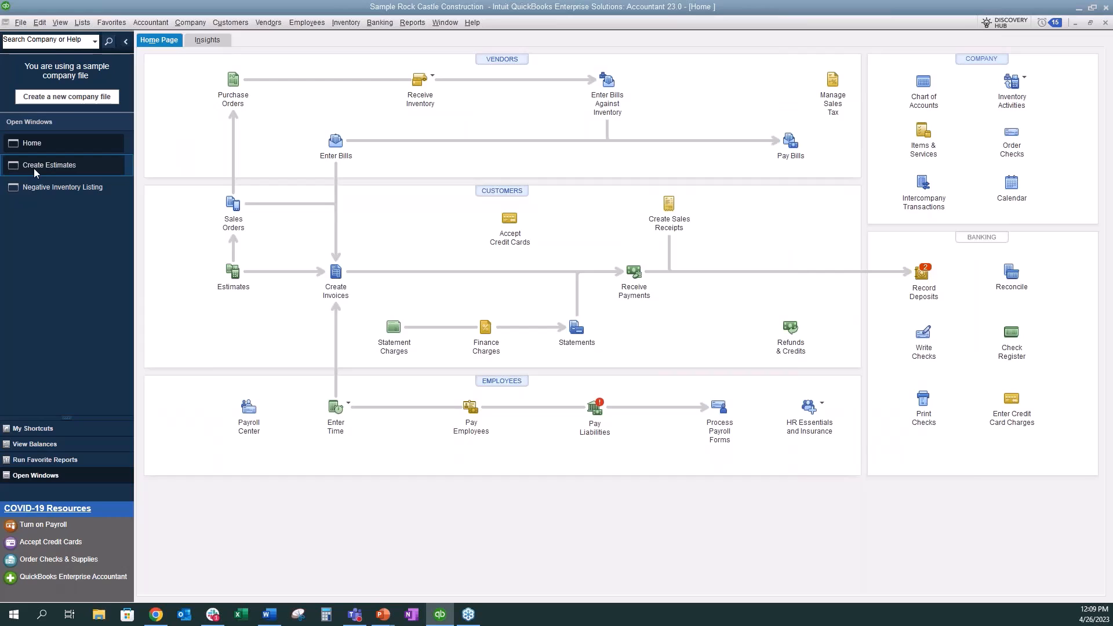
Start a new sales order and assign it to the customer's Utility Shed job
left_click(233, 206)
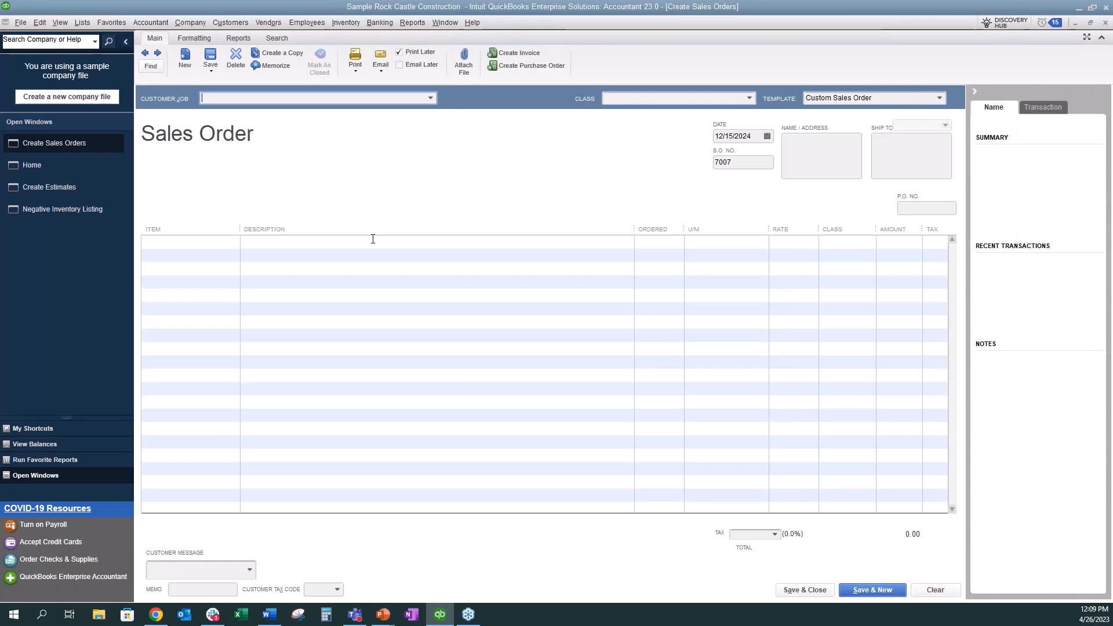
left_click(430, 97)
left_click(235, 300)
Add the Cabinets:Cabinet Pulls item on the first line of the sales order with an ordered quantity of 30 ea
left_click(225, 241)
type("Cabinets")
left_click(233, 242)
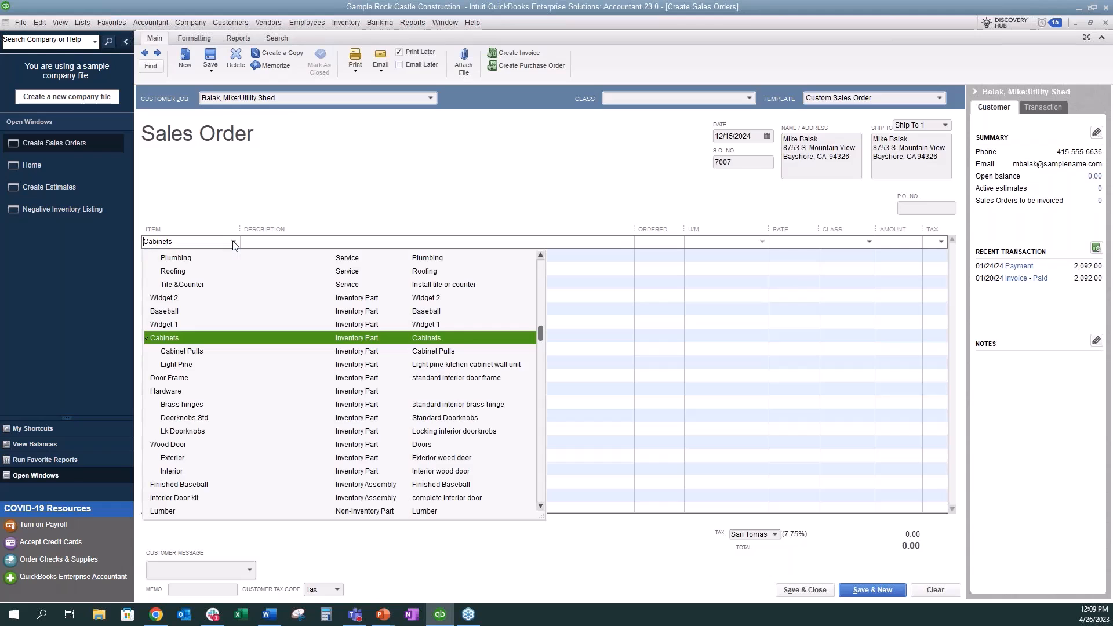
left_click(185, 346)
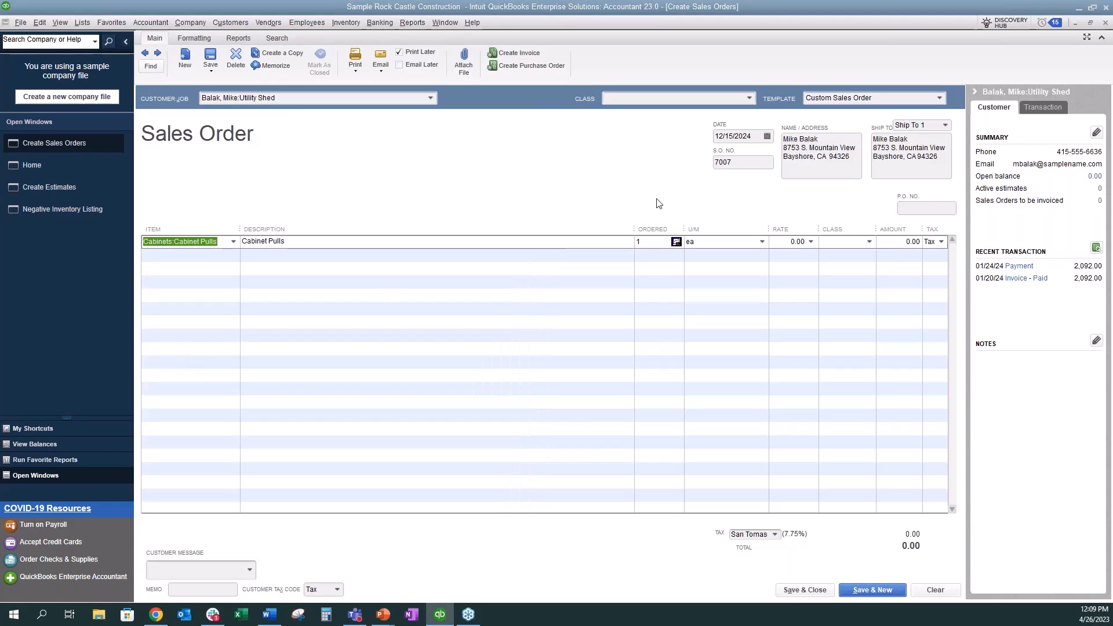
left_click(647, 242)
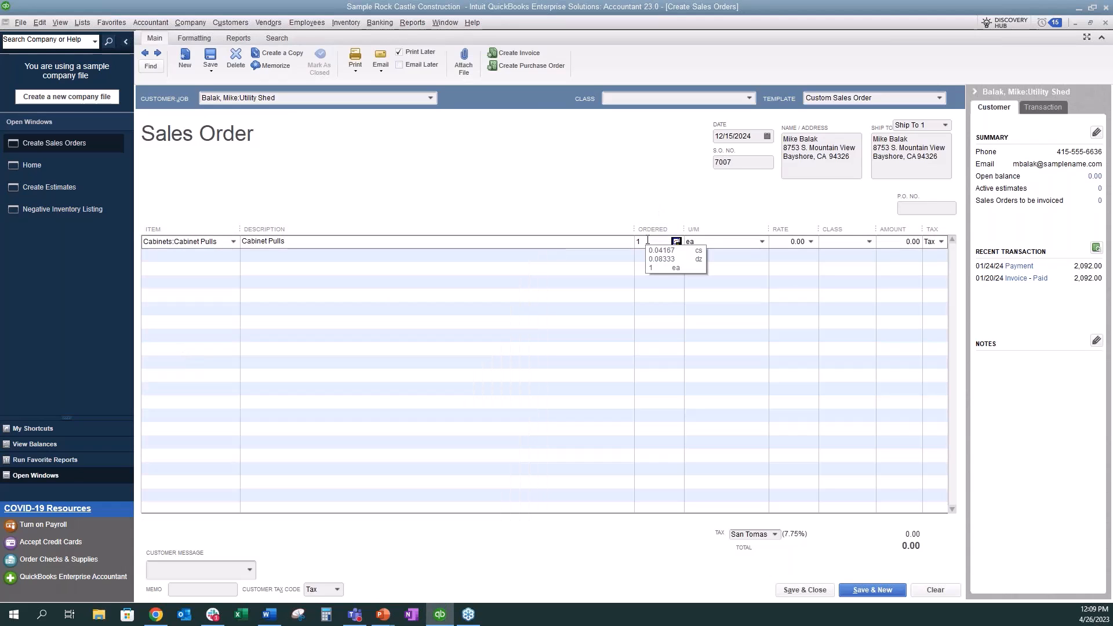
key("BackSpace")
type("30 ea")
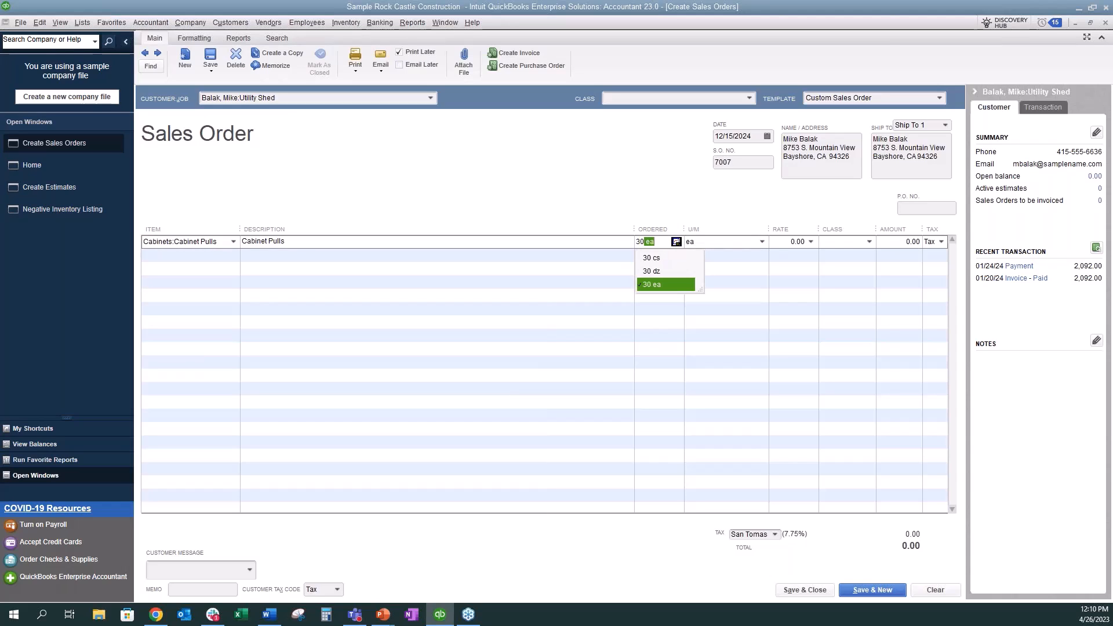
key("Tab")
Add the Cabinets:Light Pine item on the second line with an ordered quantity of 10, accepting any stock warning
left_click(190, 259)
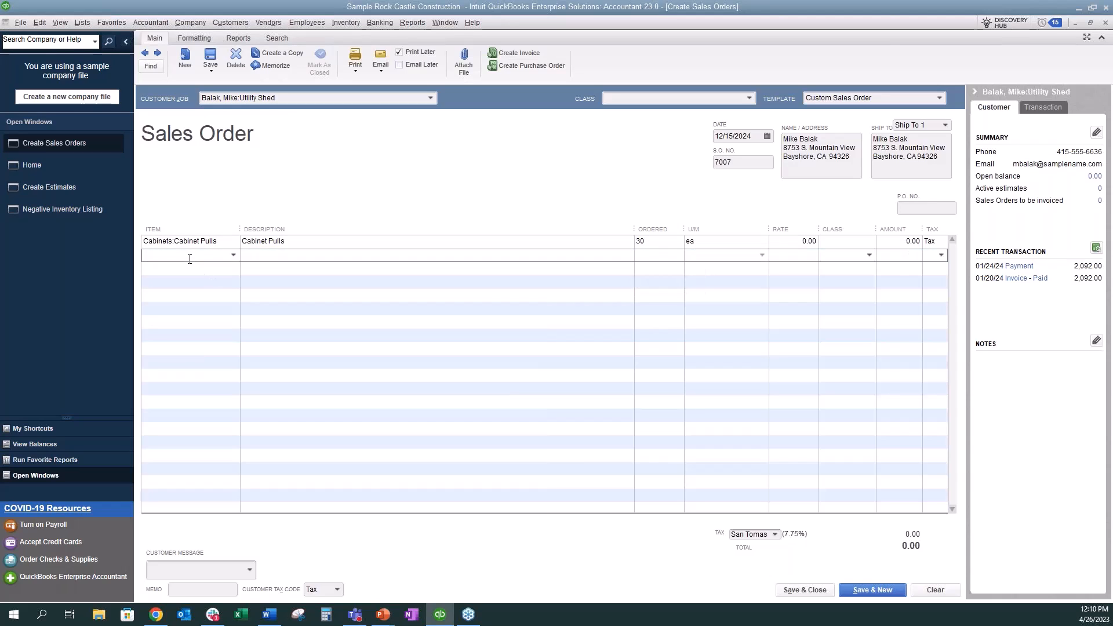
type("Light")
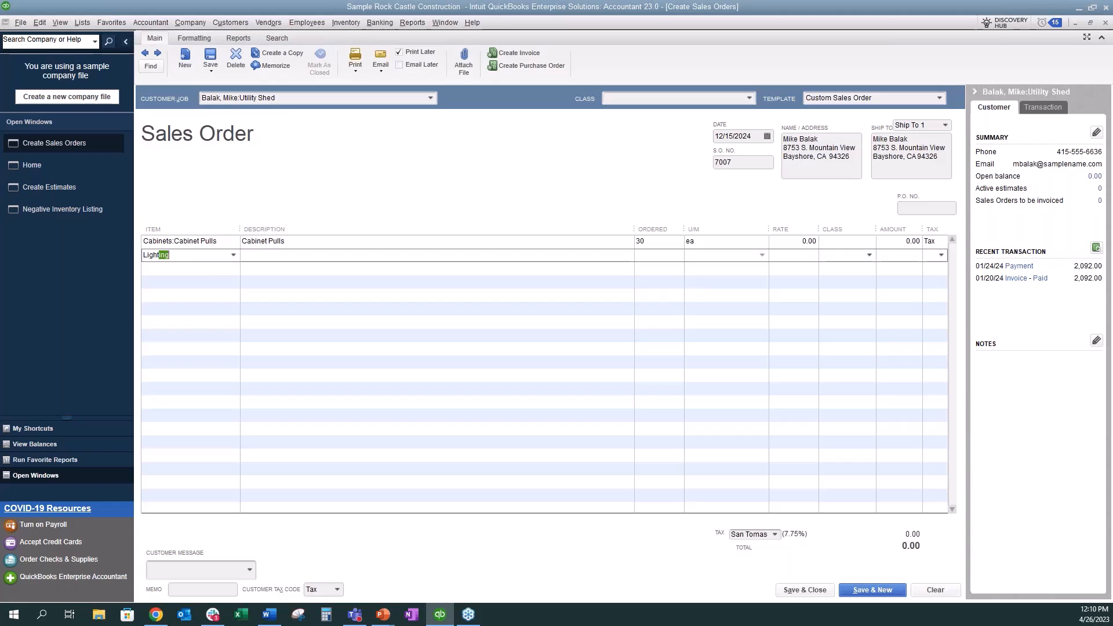
type(" Pi")
key("Tab")
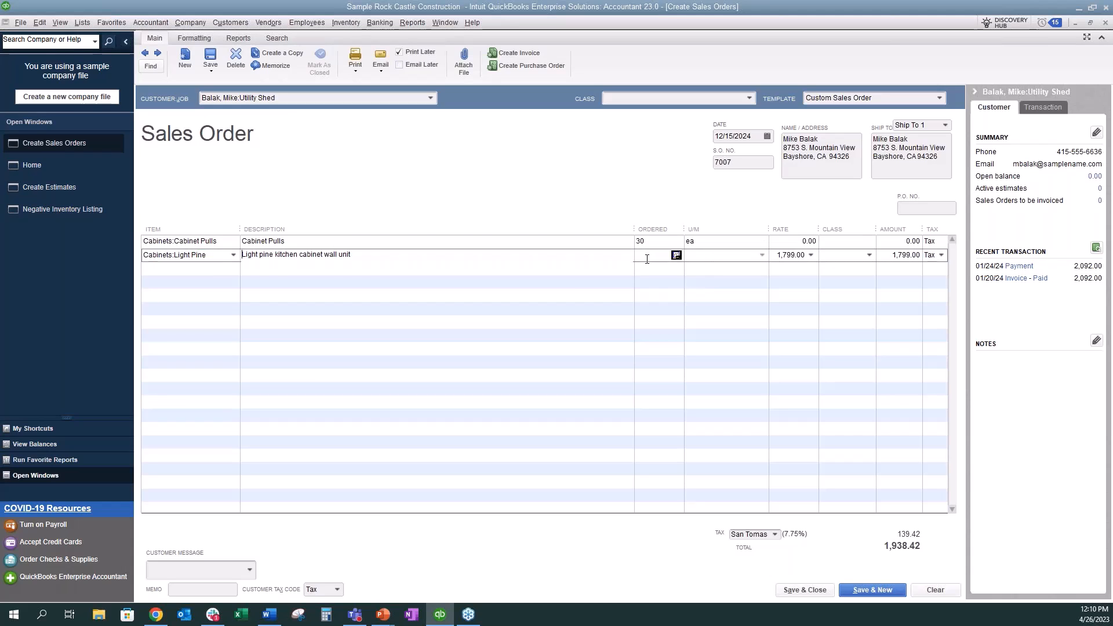
type("10")
key("Tab")
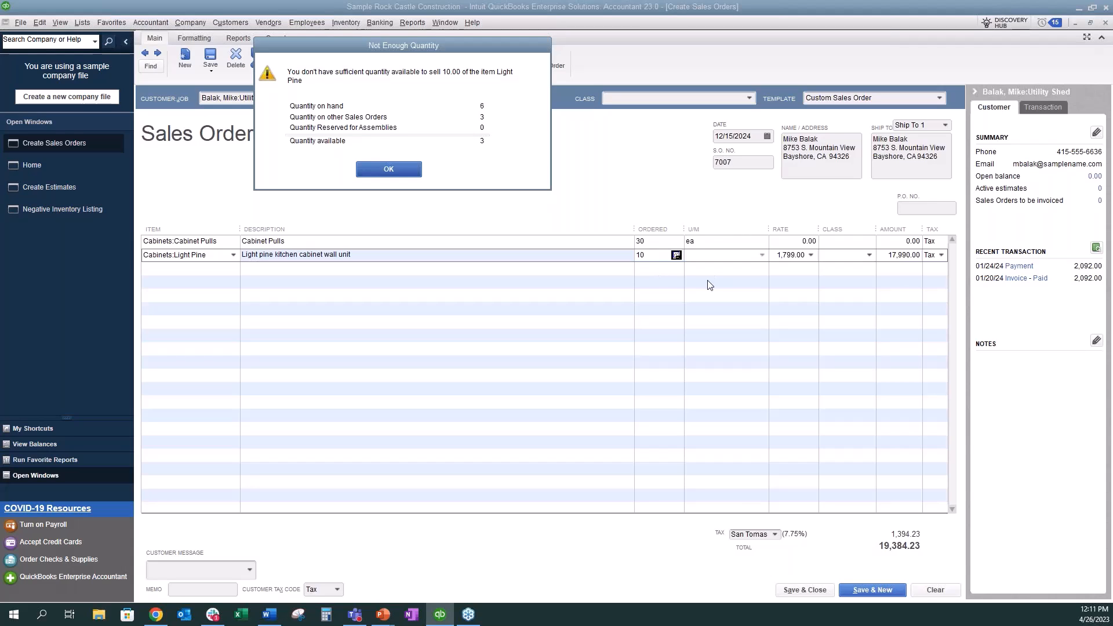
left_click(389, 169)
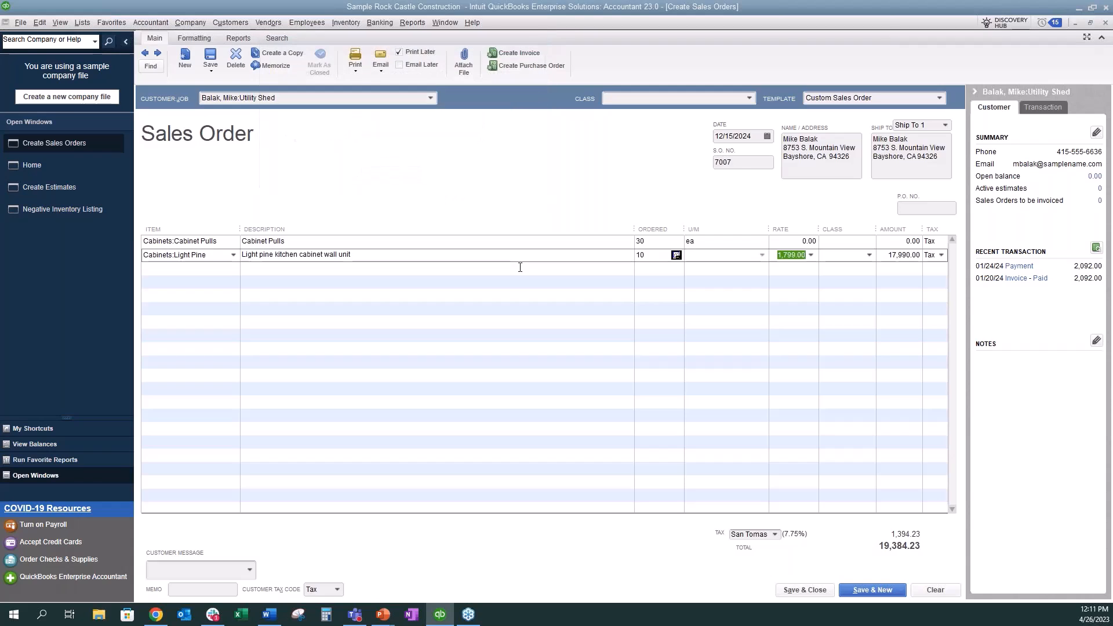
Add the Wood Door:Exterior item on the third line with an ordered quantity of 10, accepting any stock warning
left_click(203, 269)
type("Wood Door:Exterior")
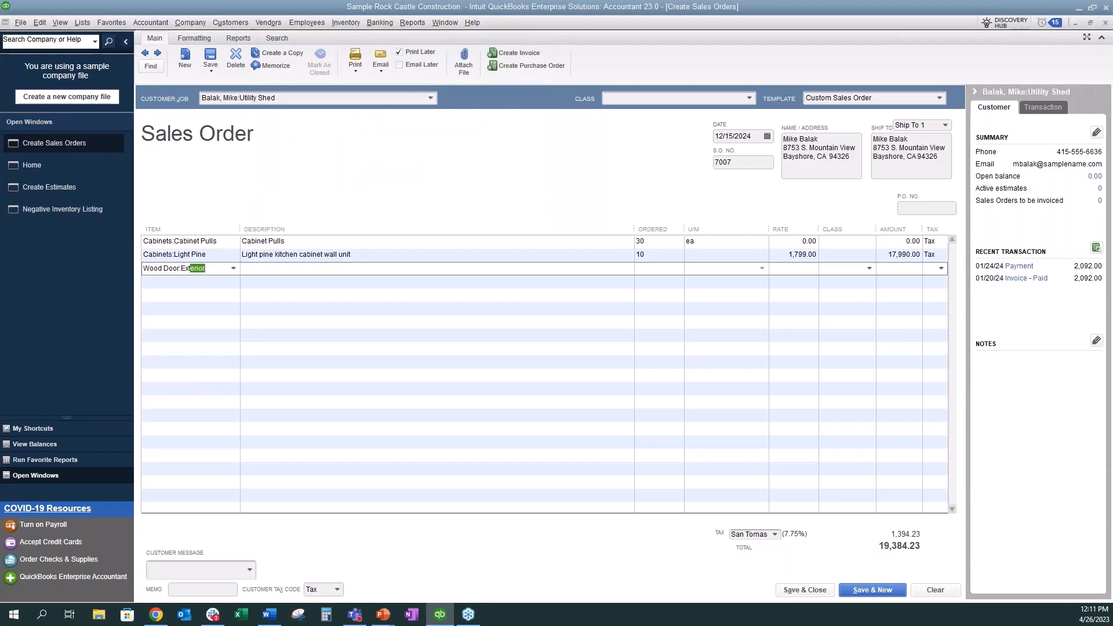
key("Tab")
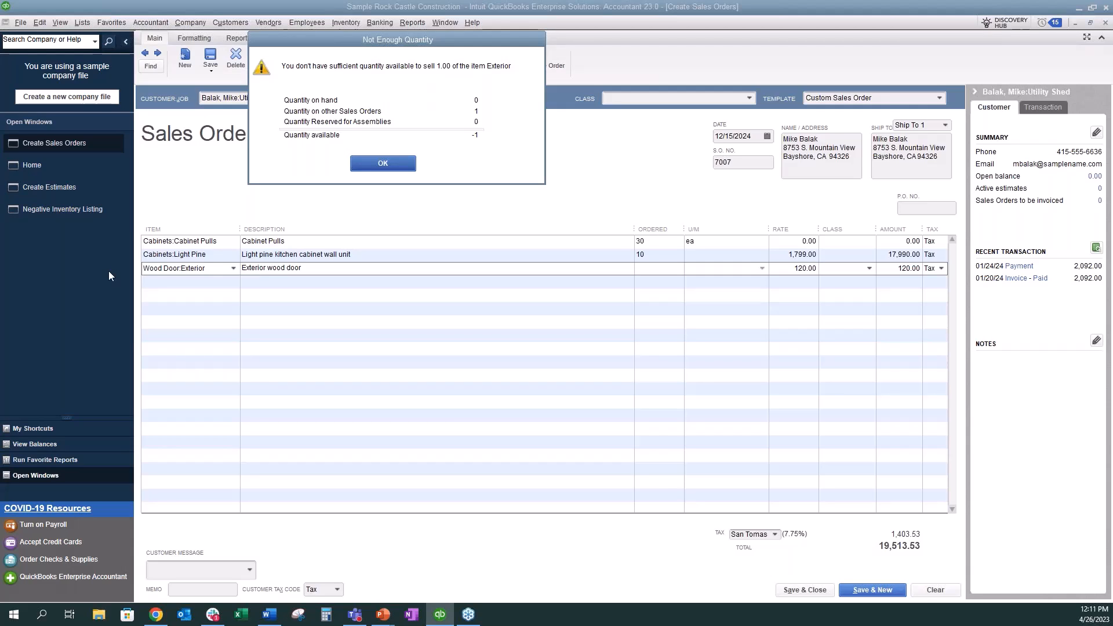
left_click(410, 167)
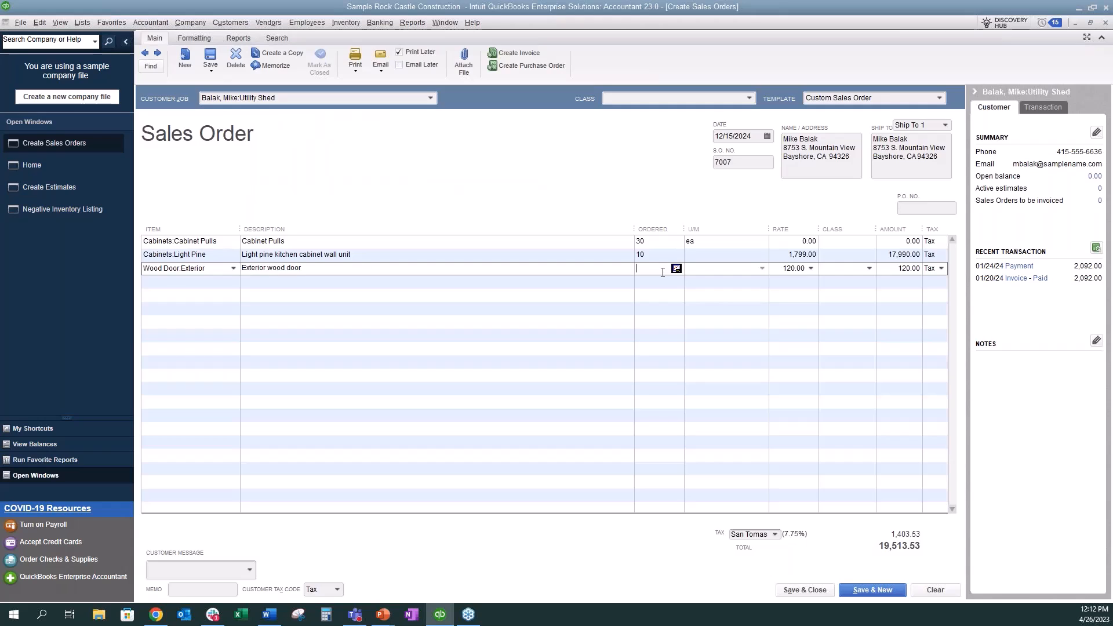
type("10")
left_click(642, 303)
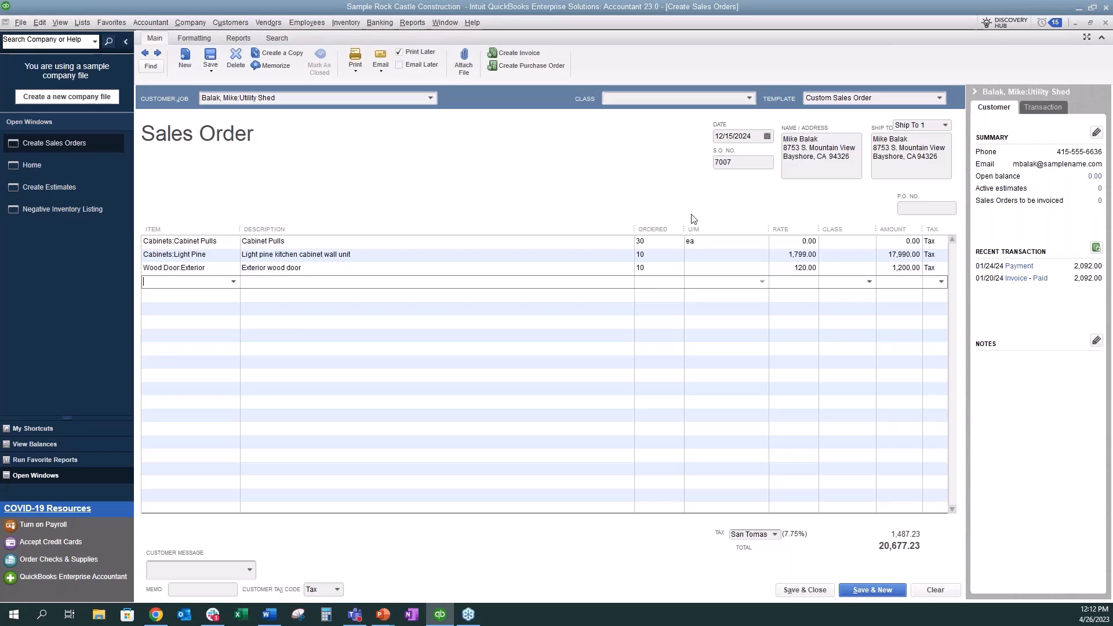
Check the current availability of each ordered item in turn: Cabinet Pulls, Light Pine and the Exterior wood door
left_click(659, 240)
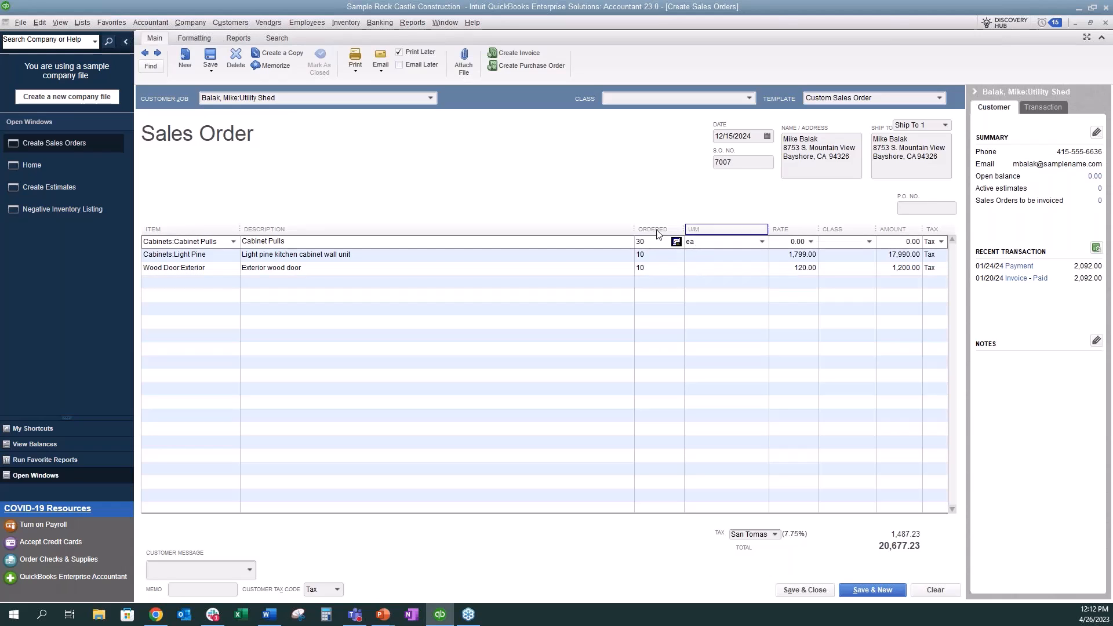
left_click(677, 242)
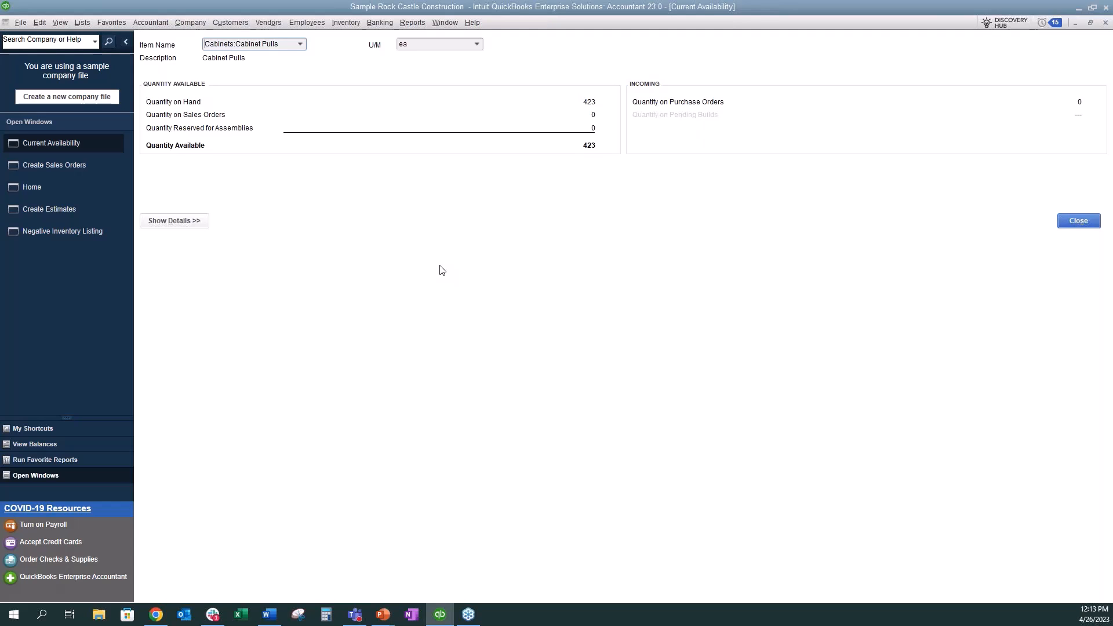
left_click(1076, 223)
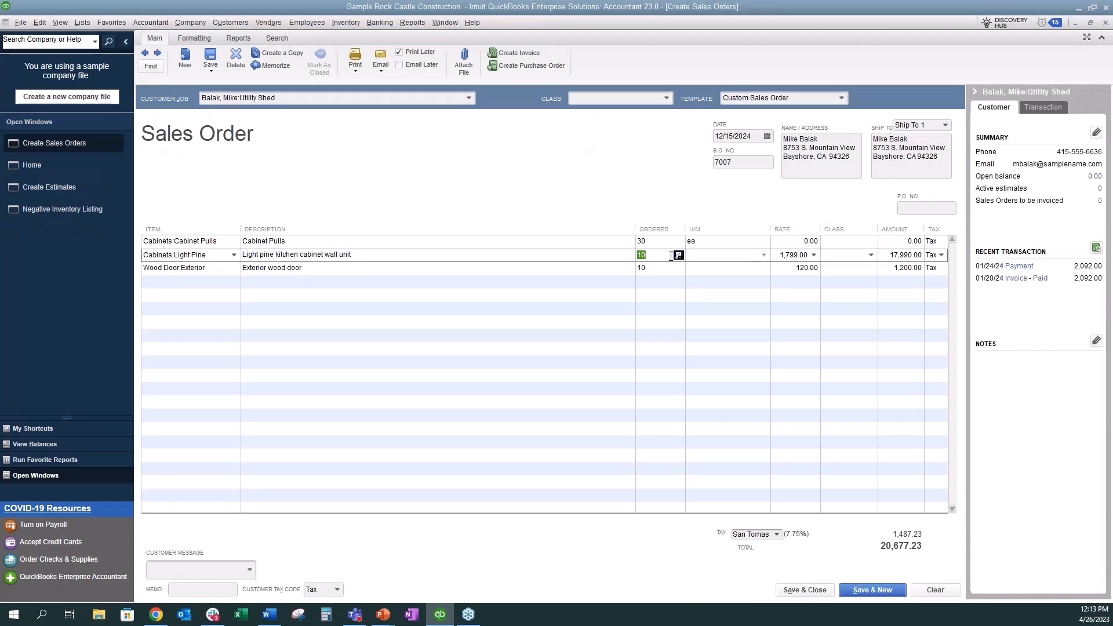
left_click(678, 256)
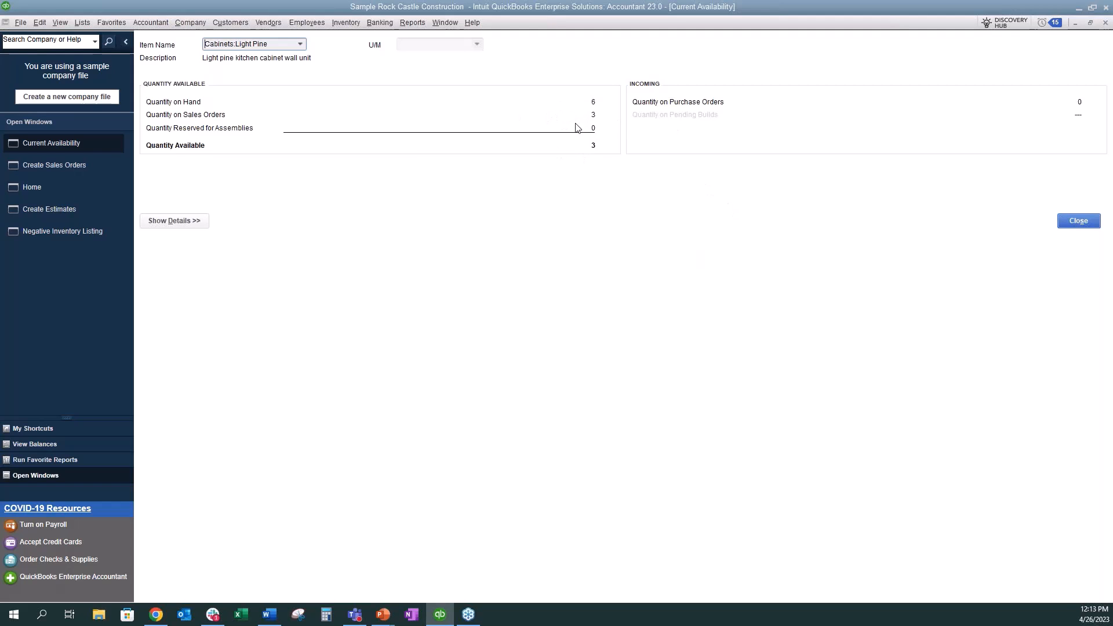
left_click(1082, 222)
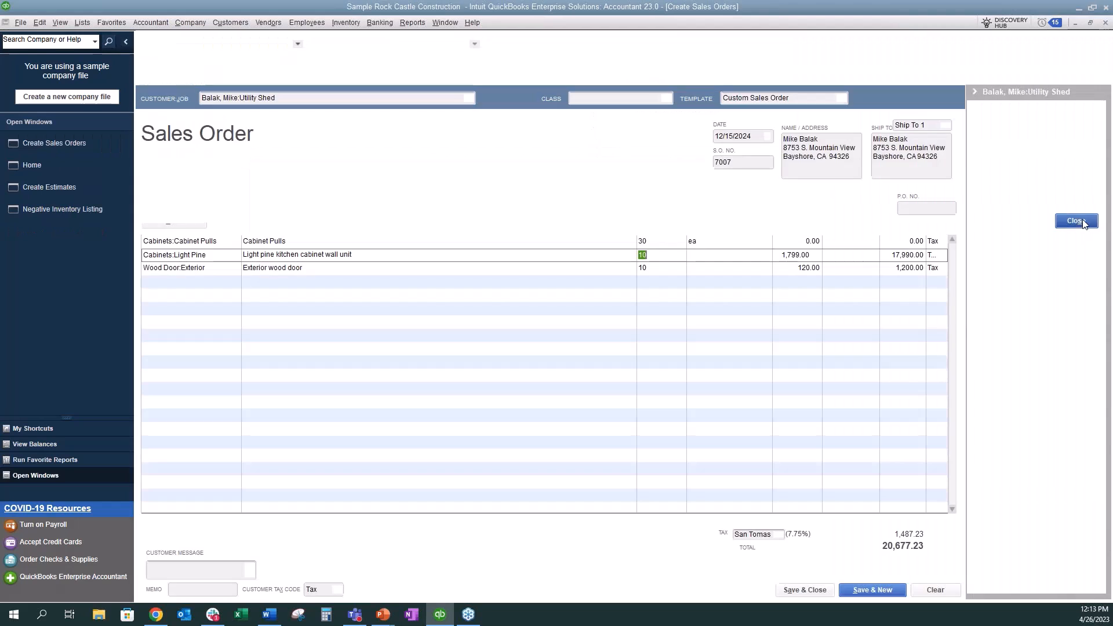
left_click(667, 268)
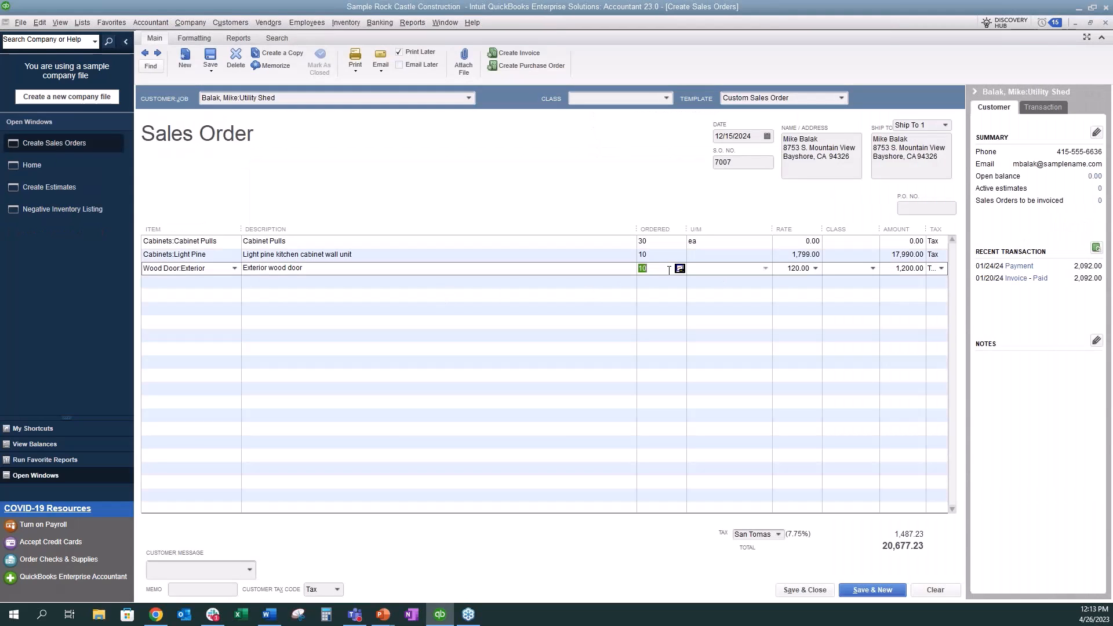
left_click(681, 270)
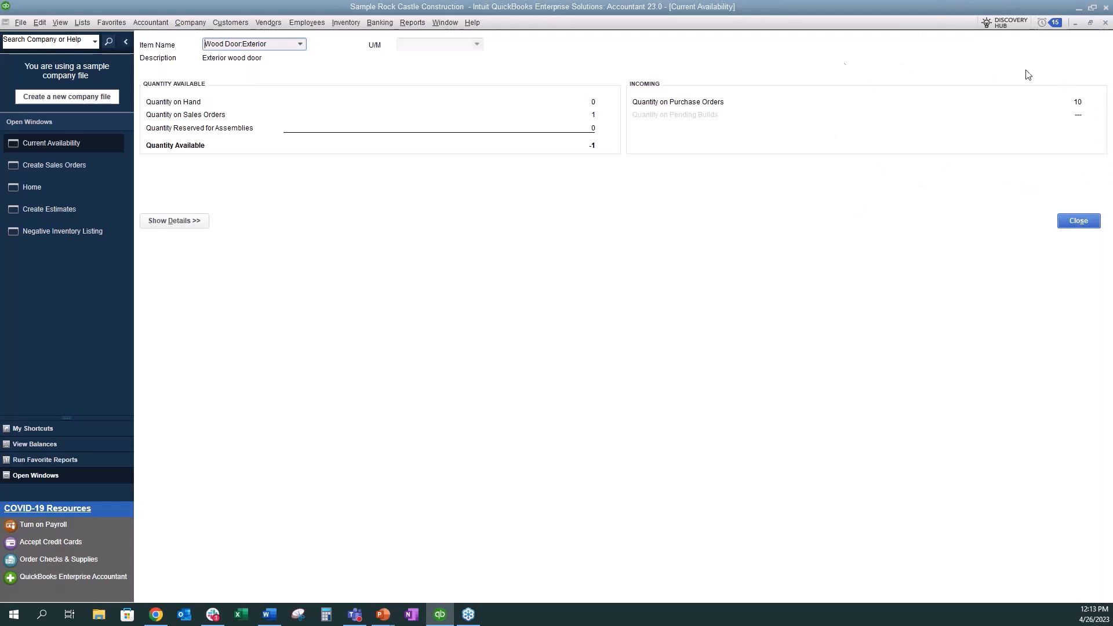
Show the purchase order details behind the Exterior wood door's availability, close them and return to the sales order
left_click(173, 220)
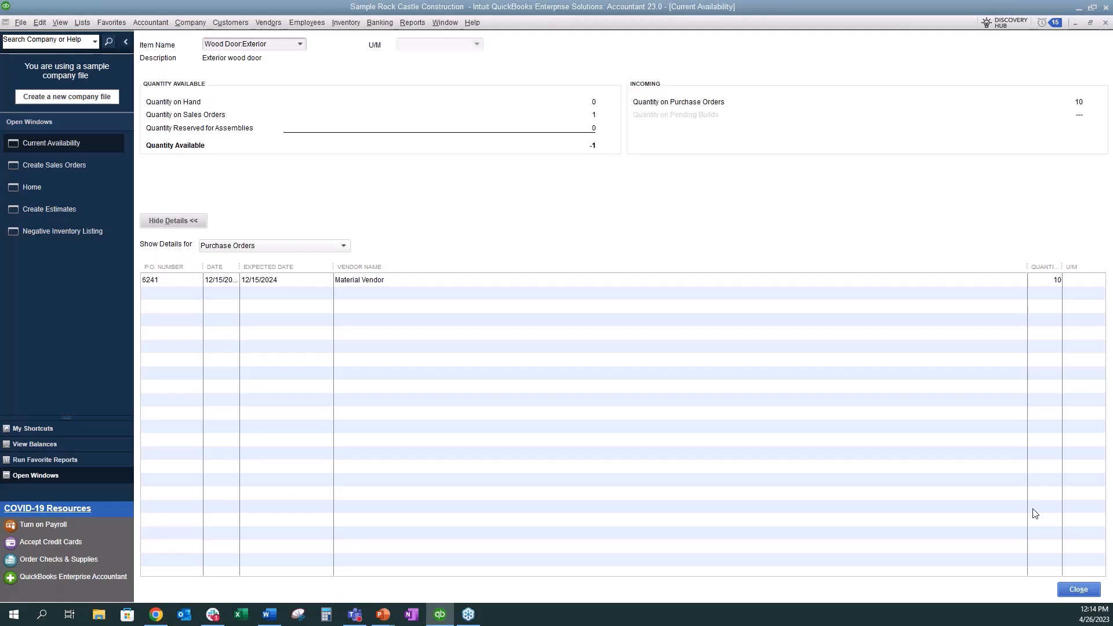
left_click(1070, 590)
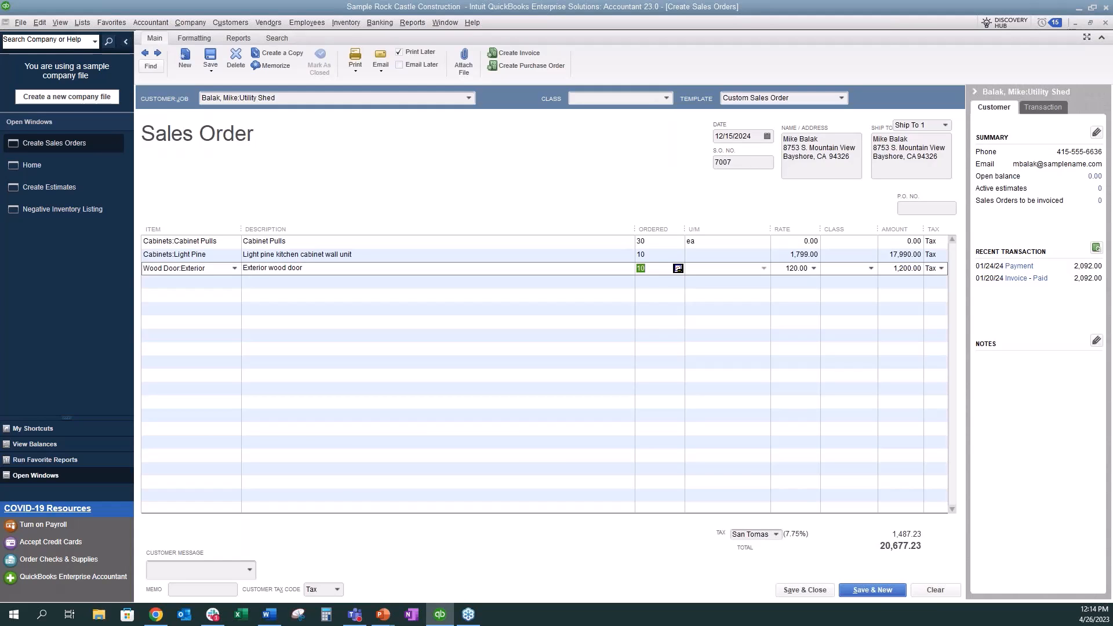
left_click(27, 169)
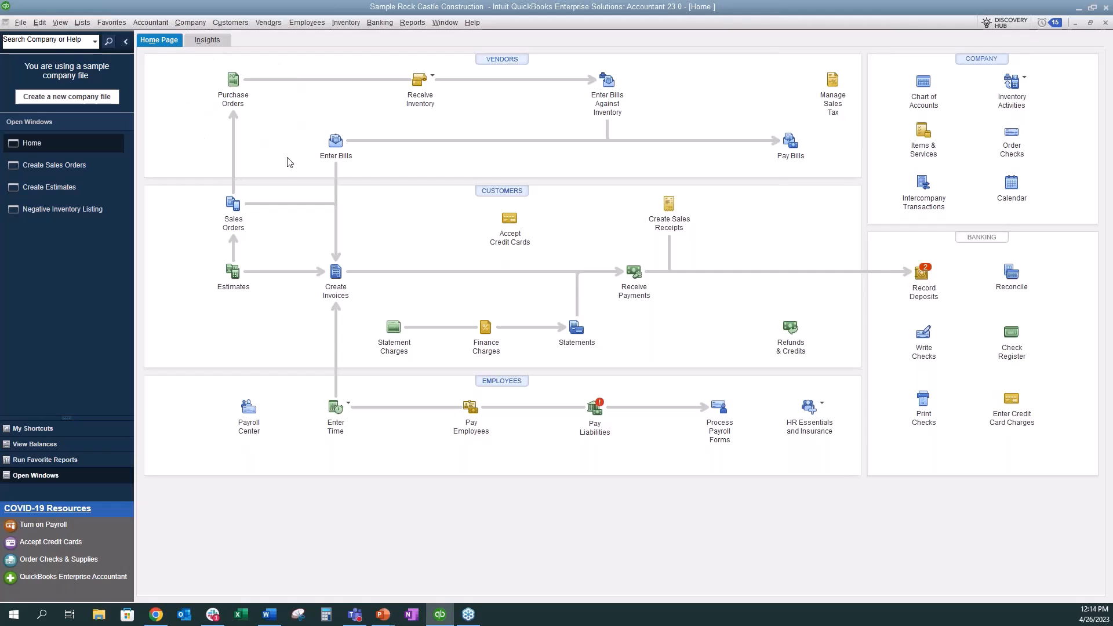
left_click(68, 166)
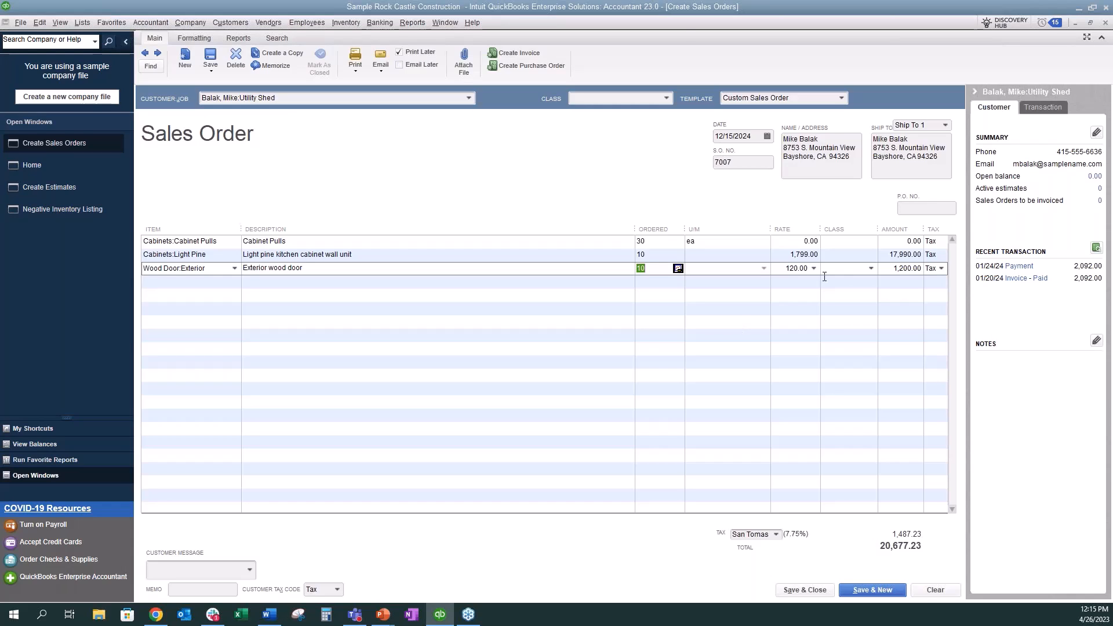
Create a purchase order from the sales order for selected items, including only Cabinets:Light Pine with a quantity of 10
left_click(528, 65)
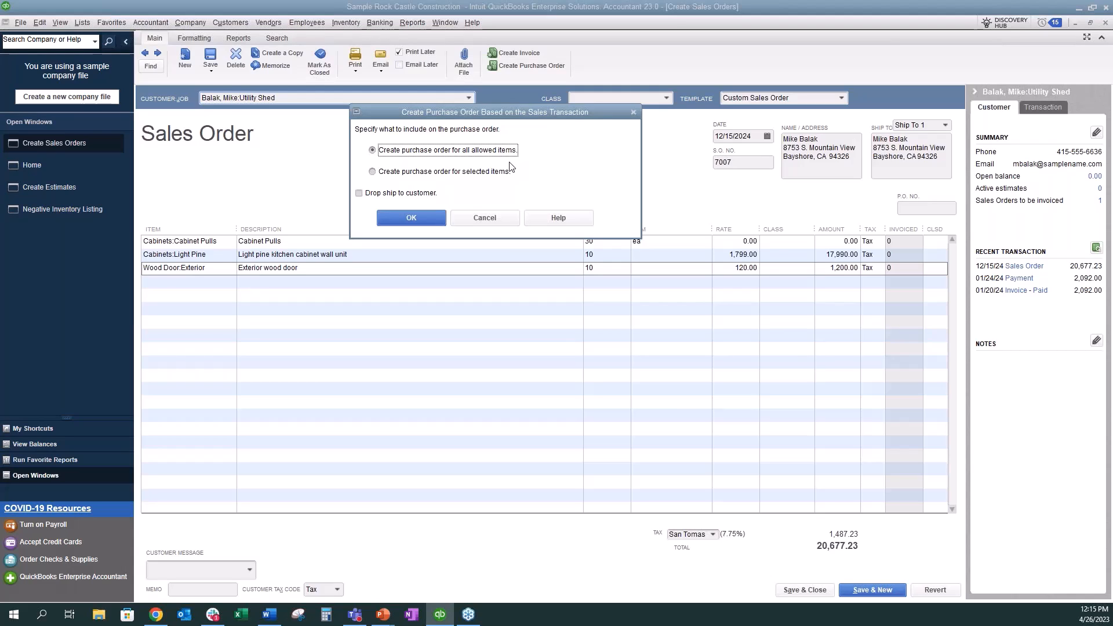
left_click(467, 172)
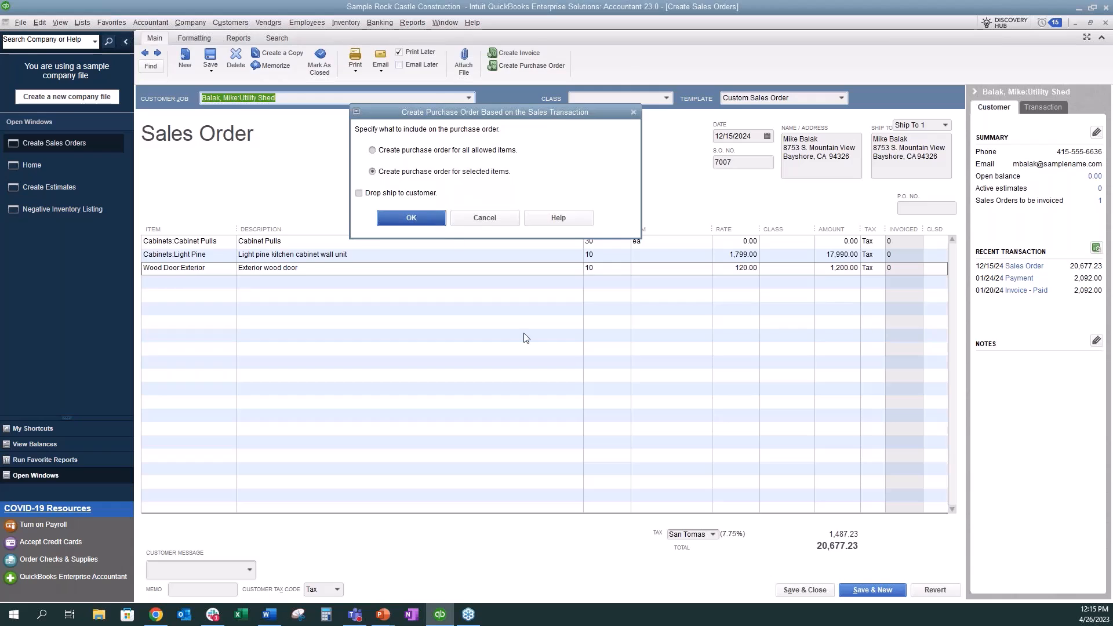
key("Return")
left_click(224, 162)
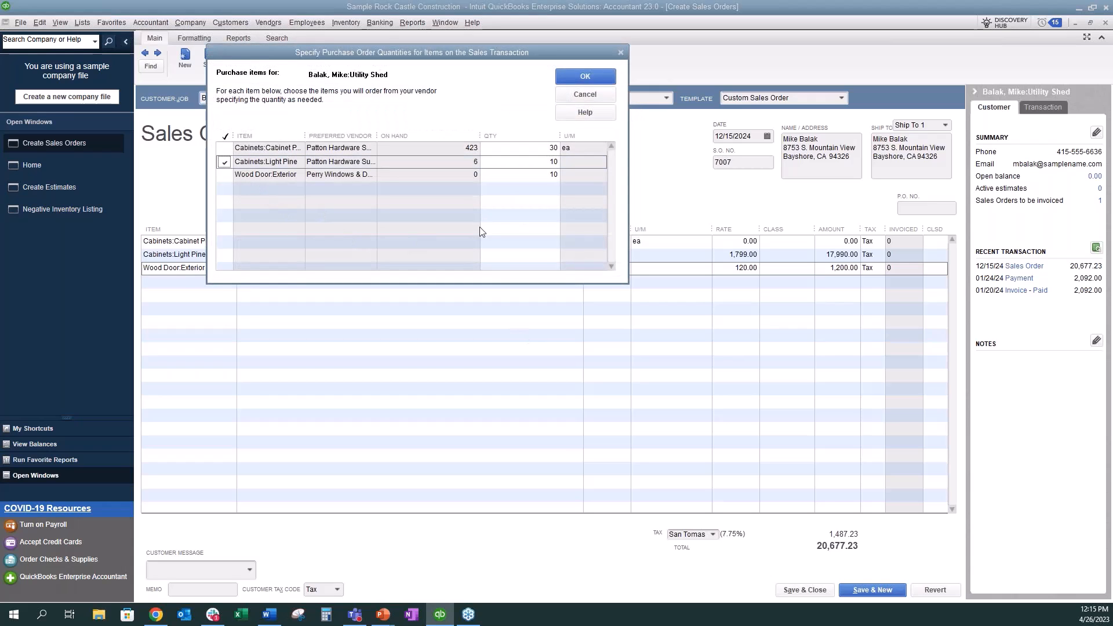
left_click(609, 70)
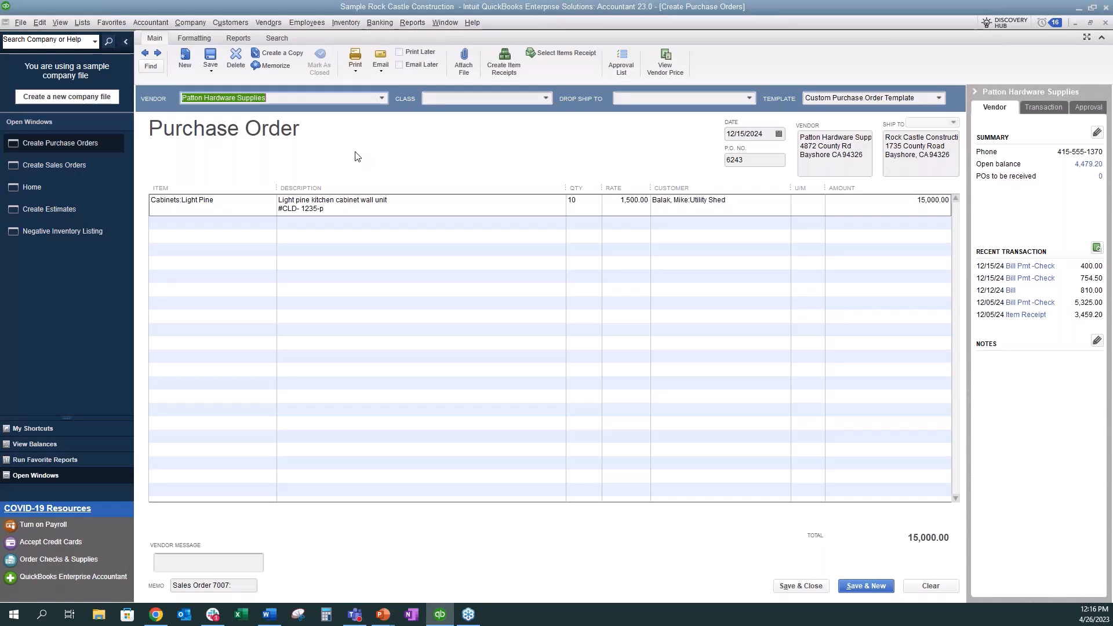
Save the Light Pine purchase order, dismissing the spelling check, and compare it with the originating sales order
left_click(211, 58)
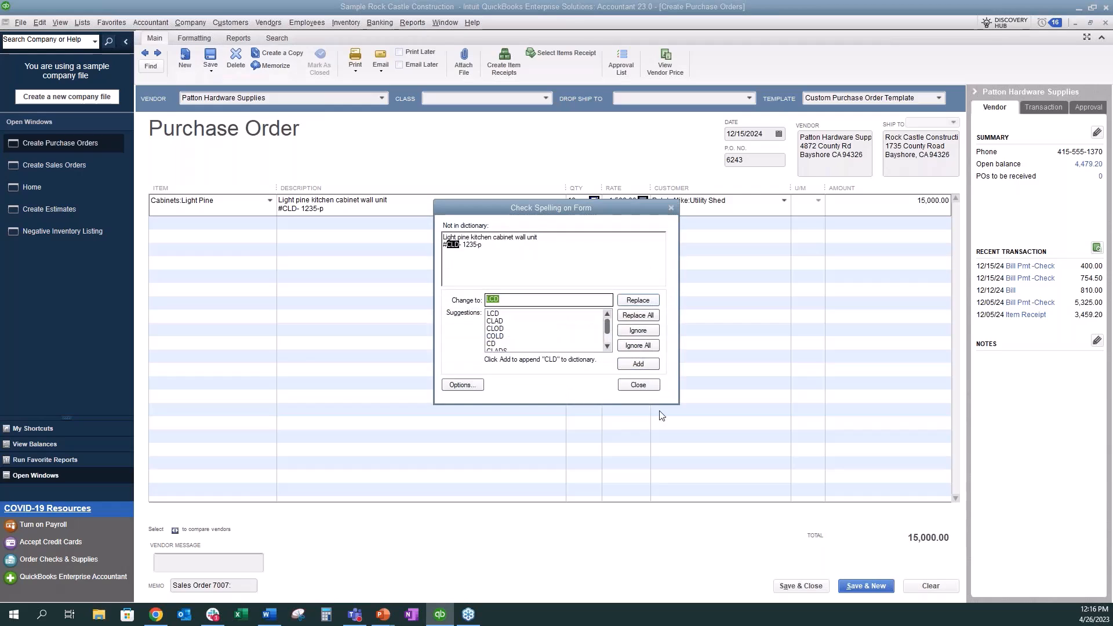
left_click(638, 385)
left_click(53, 168)
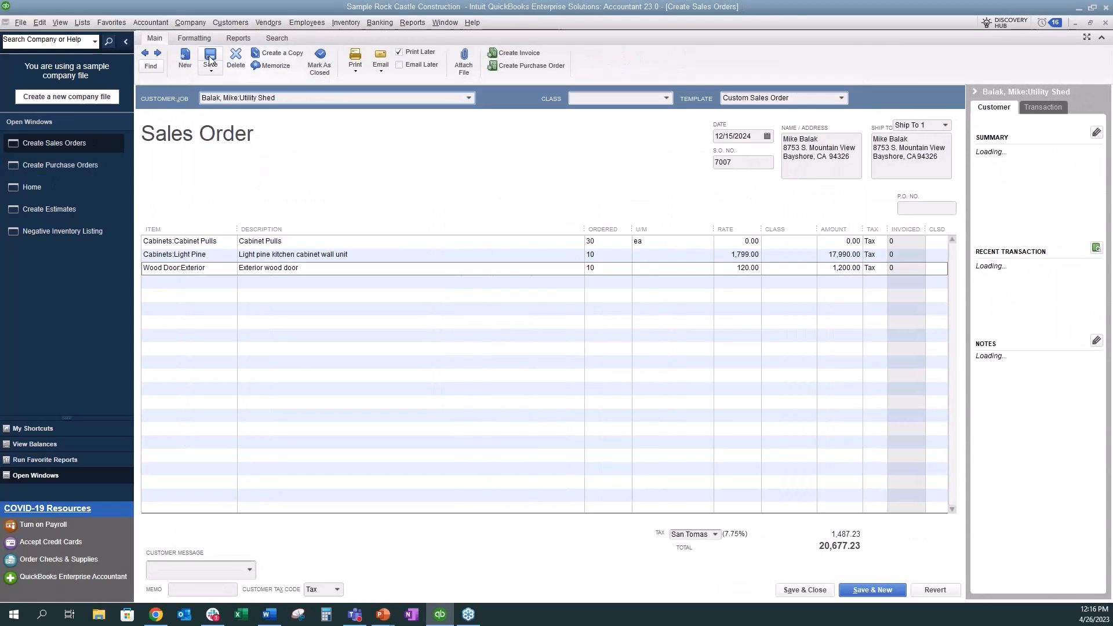
left_click(70, 165)
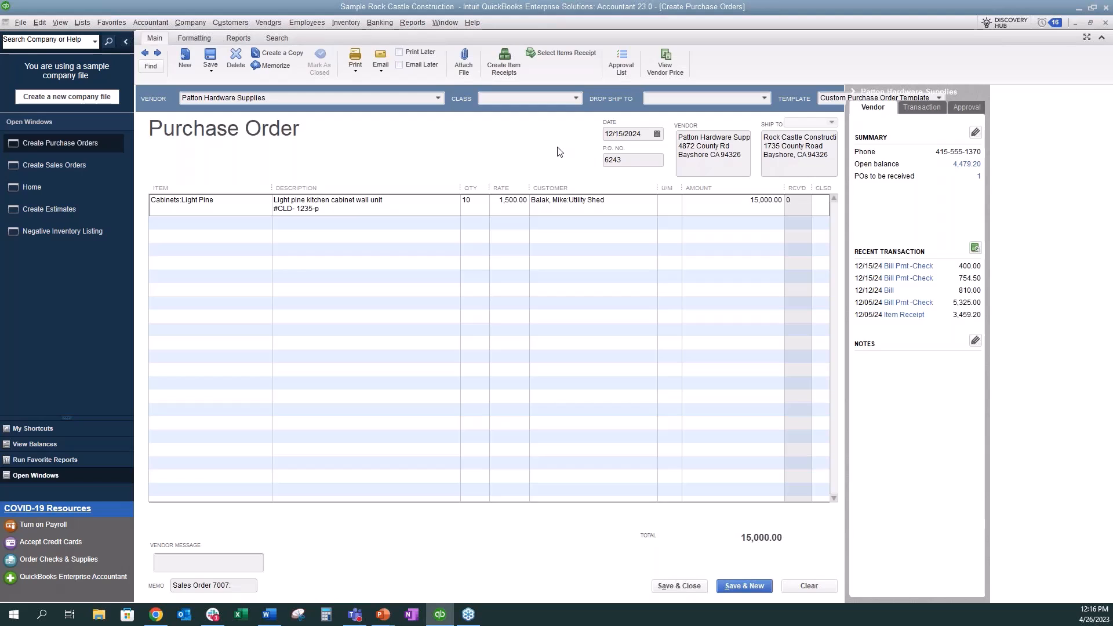
Run the Inventory Stock Status by Item report using available quantity for reordering, and narrow its Category column
left_click(415, 22)
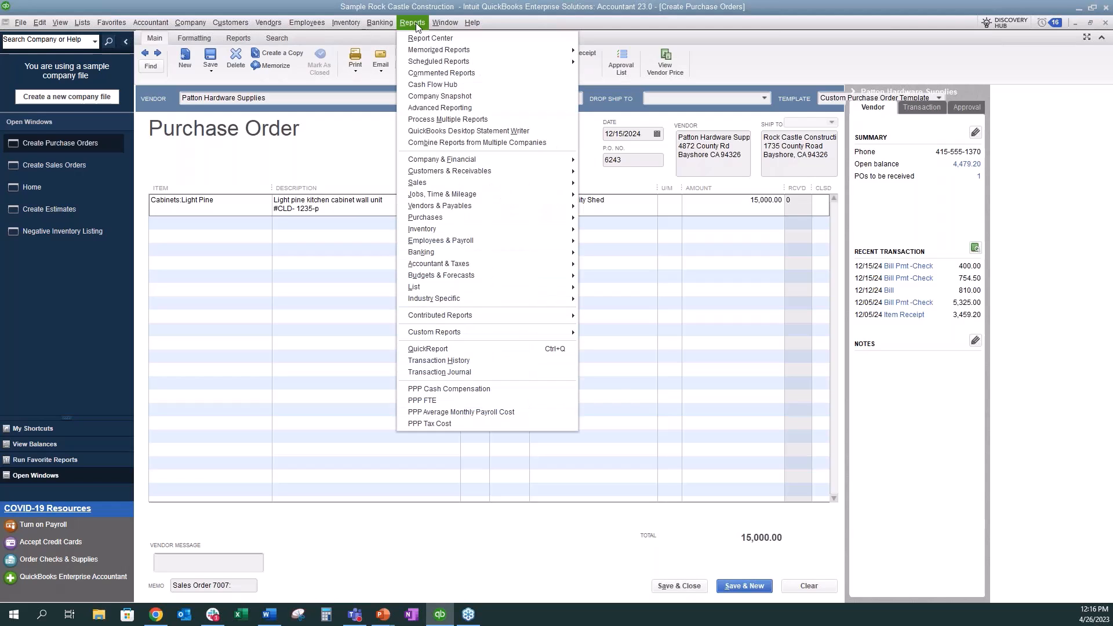
mouse_move(424, 232)
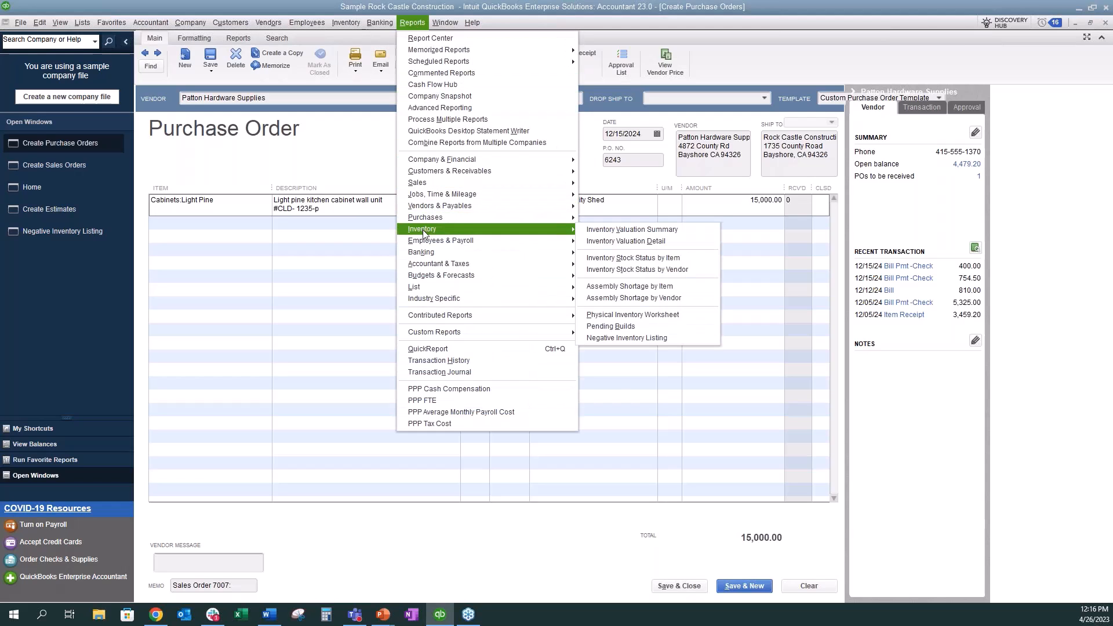
left_click(640, 264)
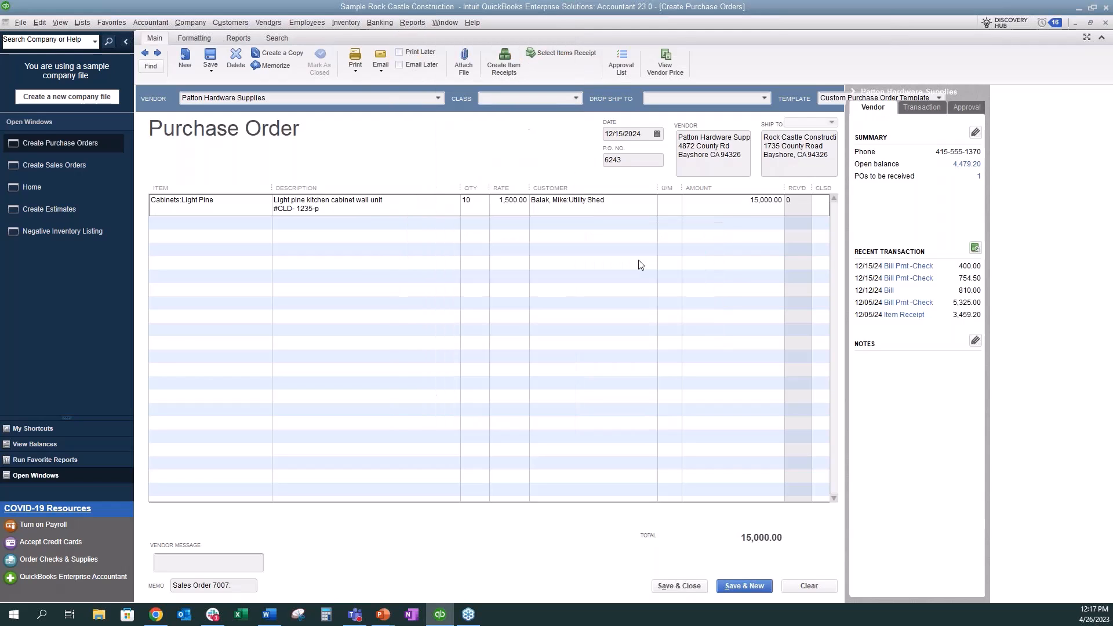
left_click(444, 58)
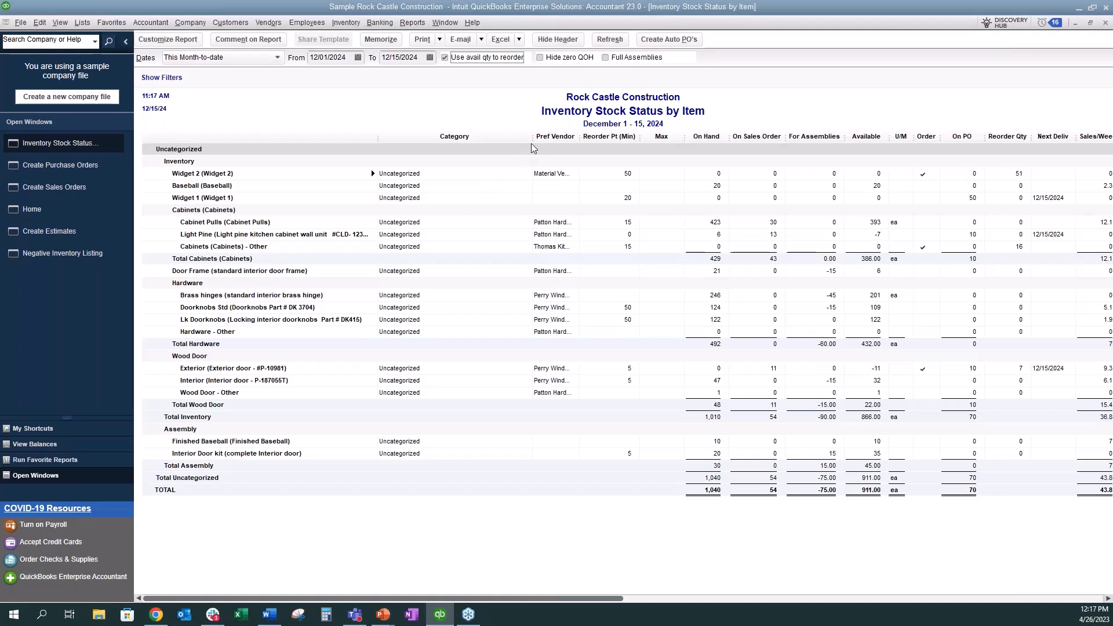
left_click_drag(533, 134, 372, 139)
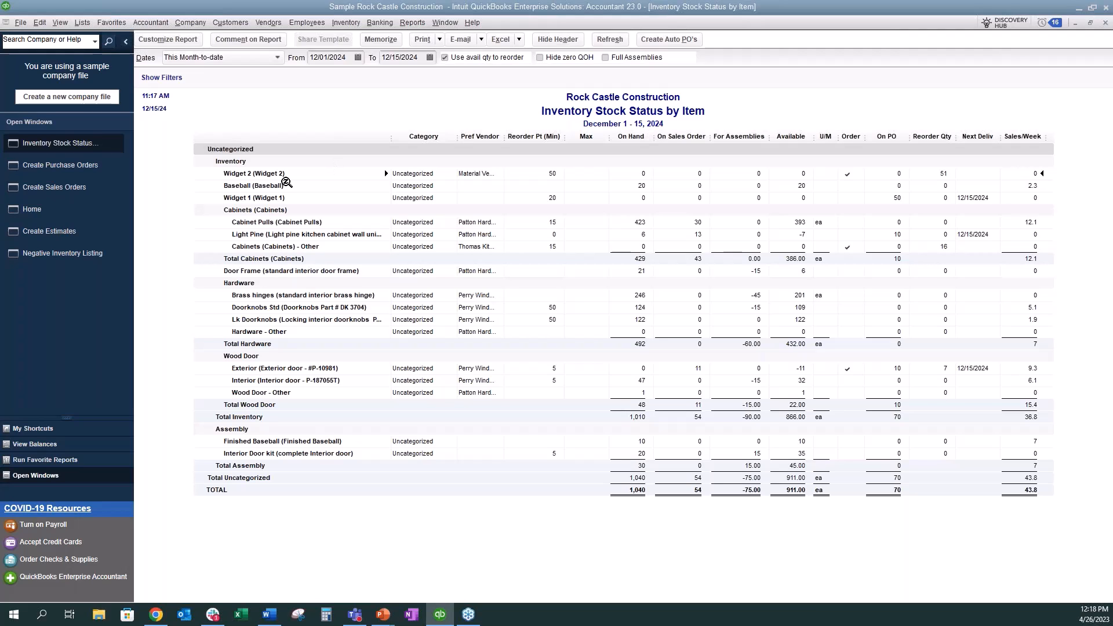
Review the items proposed for automatic purchase orders from the stock status report, and cancel without creating any
left_click(676, 42)
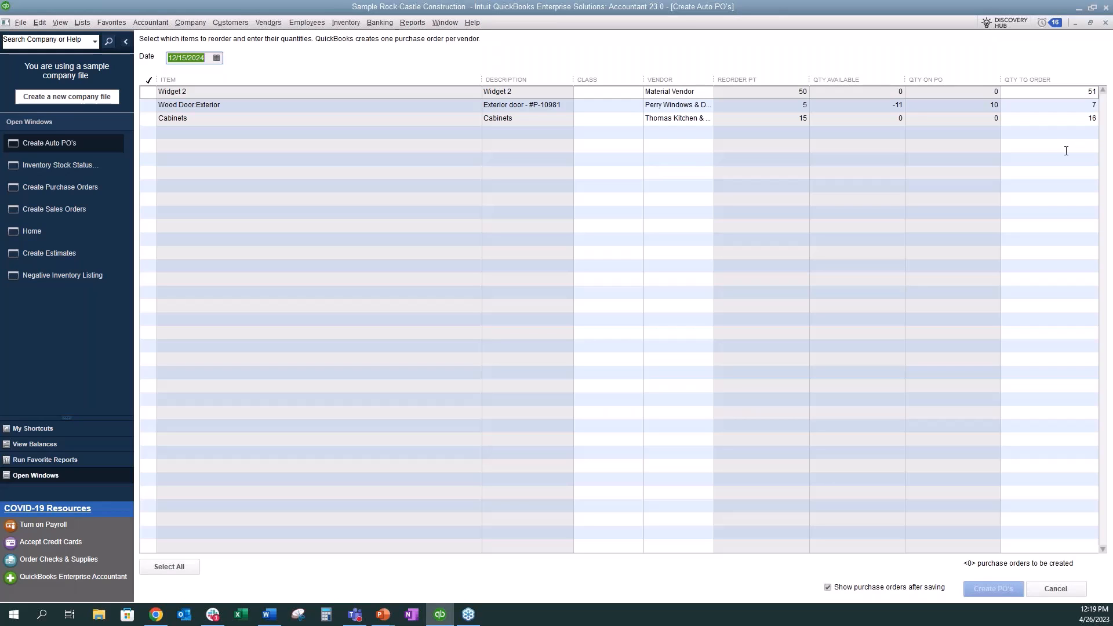
left_click(1055, 589)
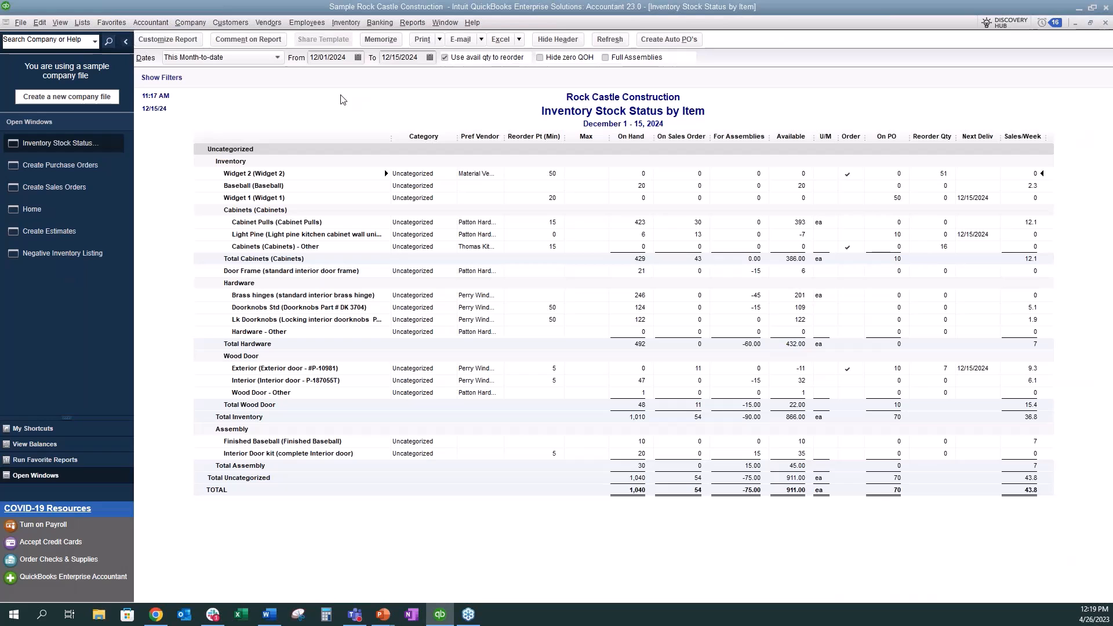
Add Hardware:Brass hinges and Lumber:Decking as the second and third lines of the Light Pine purchase order
left_click(53, 166)
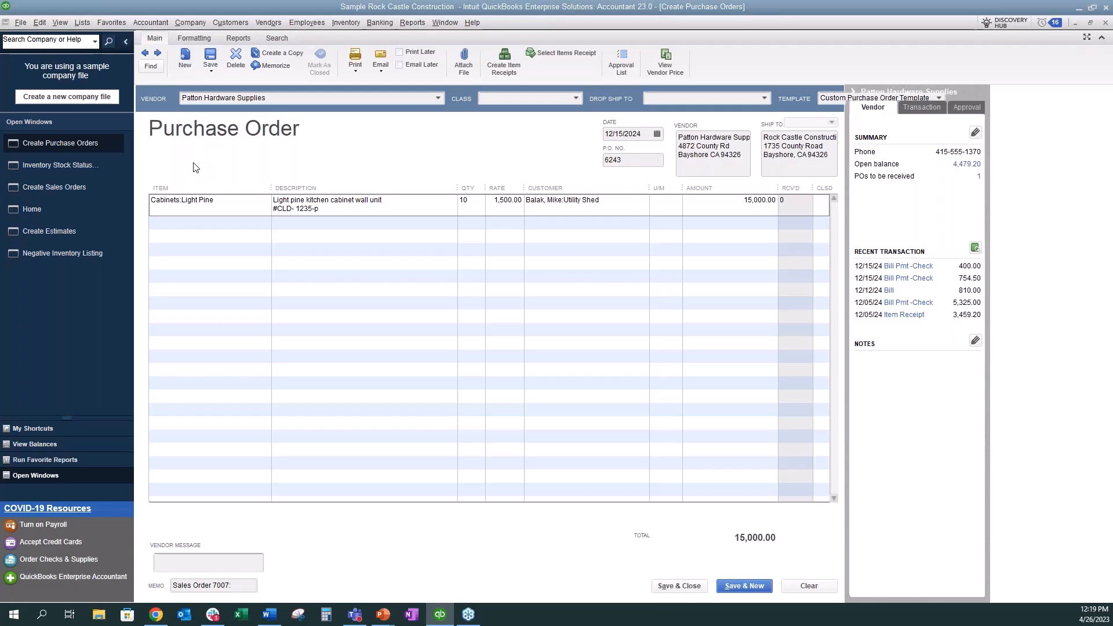
left_click(205, 225)
left_click(265, 223)
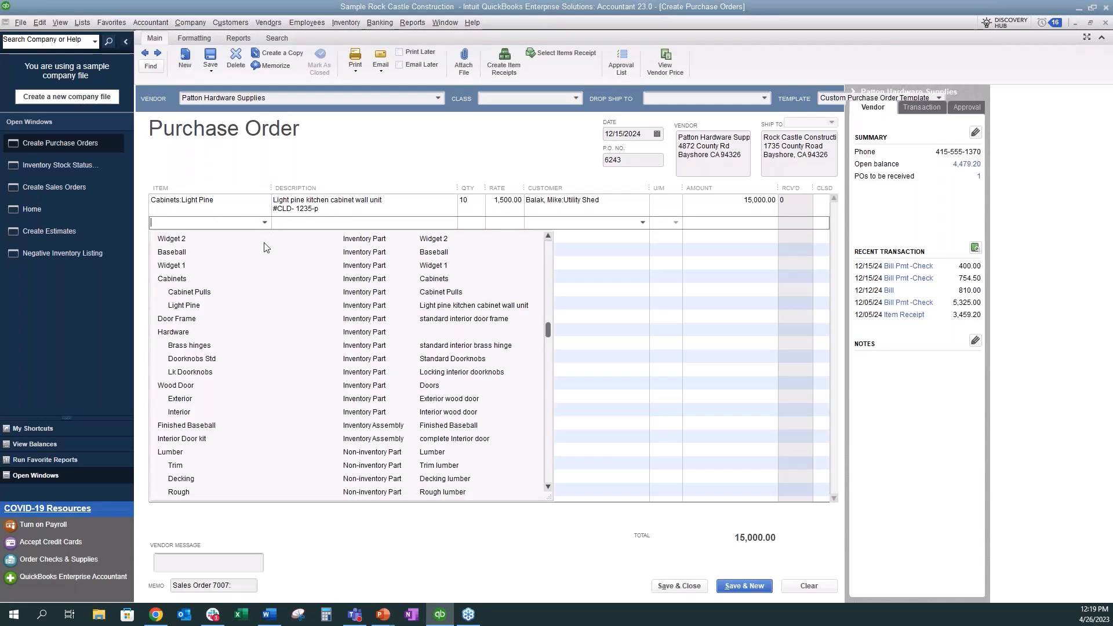
left_click(201, 345)
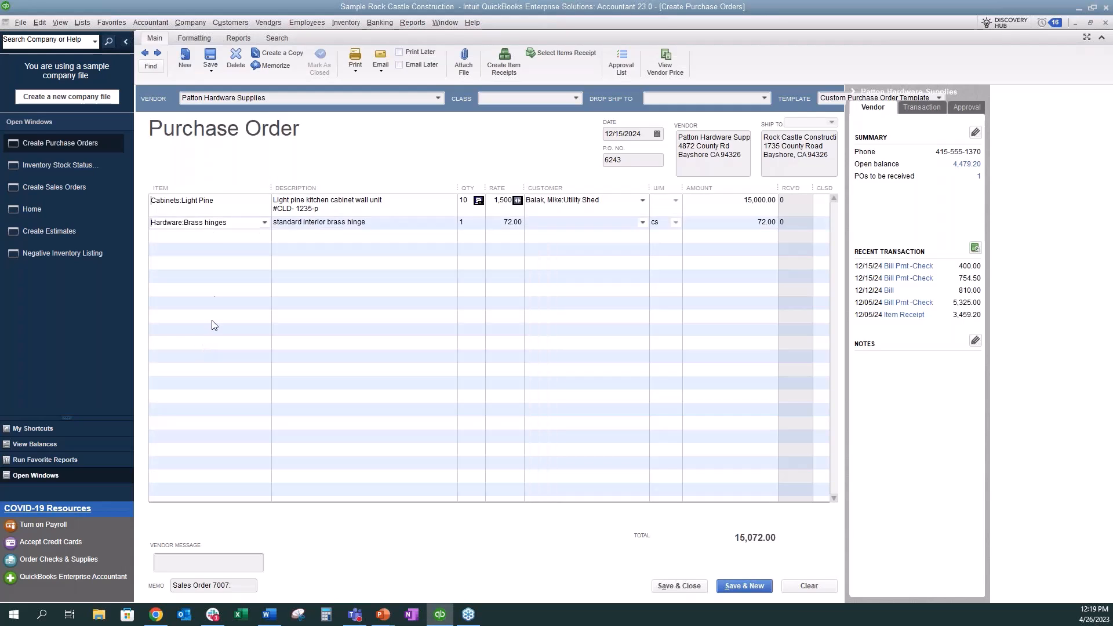
left_click(253, 234)
left_click(265, 234)
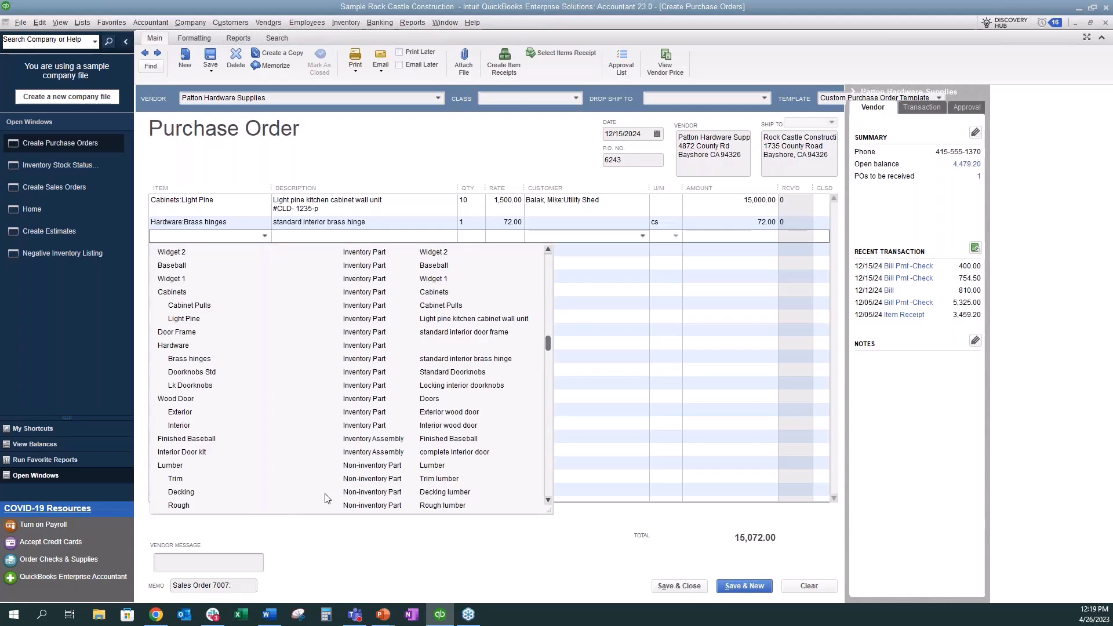
left_click(203, 500)
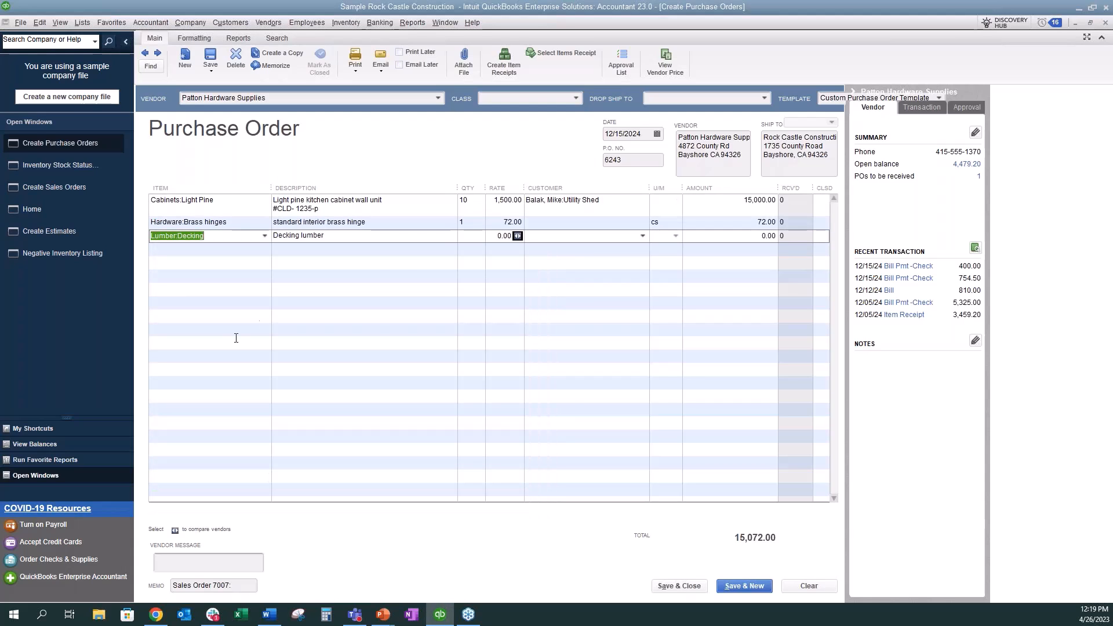
Set the purchase order quantities to 15 for the brass hinges and 20 for the decking lumber
left_click(475, 224)
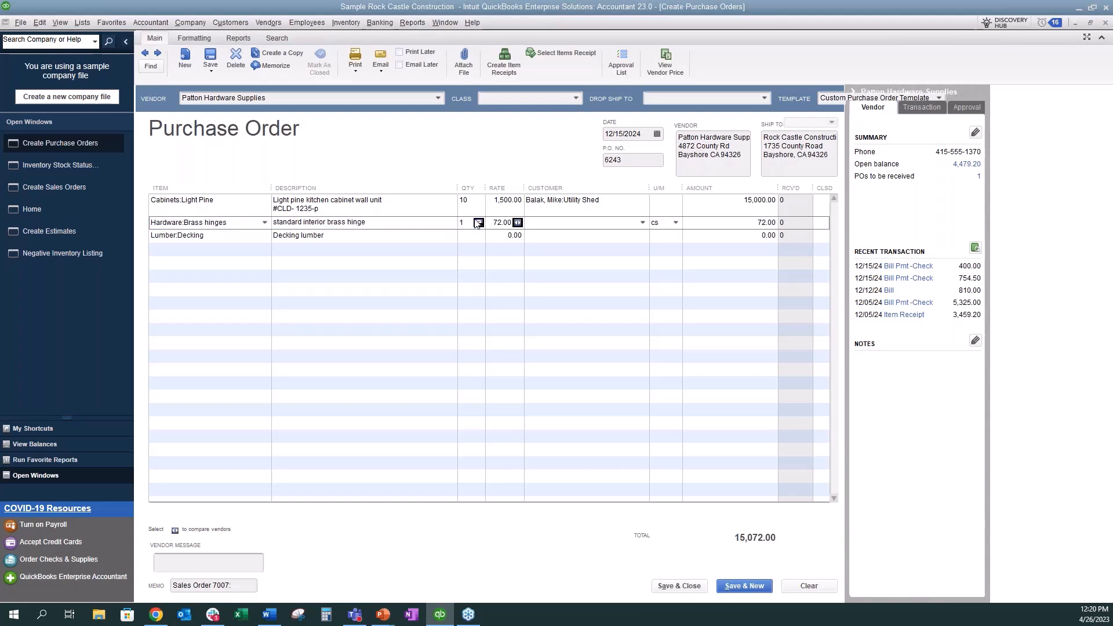
left_click(476, 224)
left_click(481, 236)
left_click(476, 237)
type("20")
left_click(440, 293)
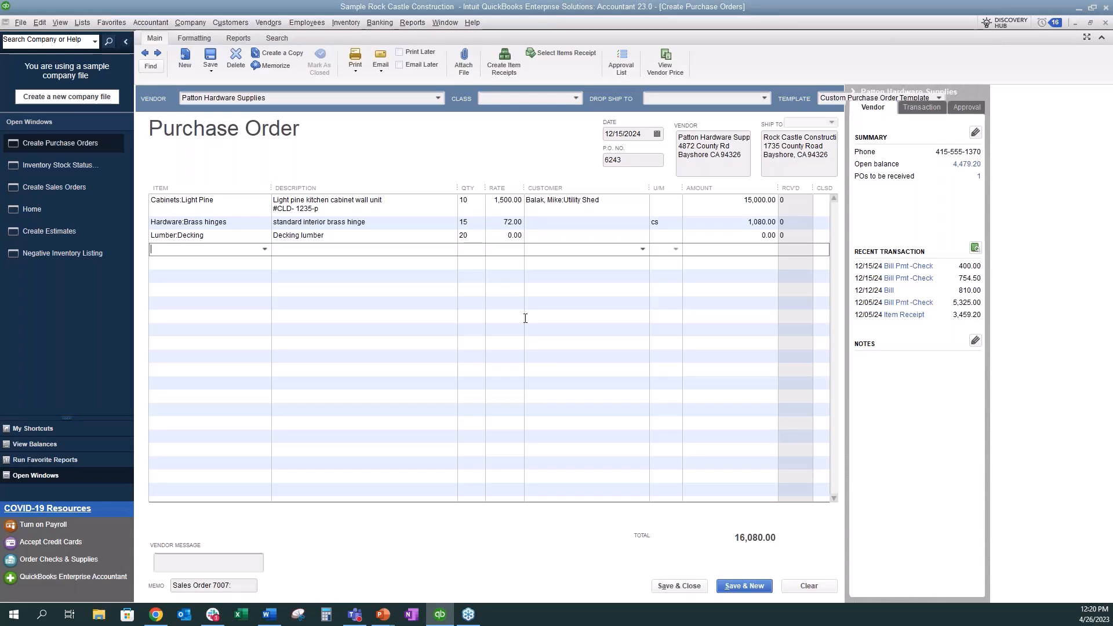
Run the Open Sales Orders by Item report and examine the backordered quantities for each item
left_click(418, 22)
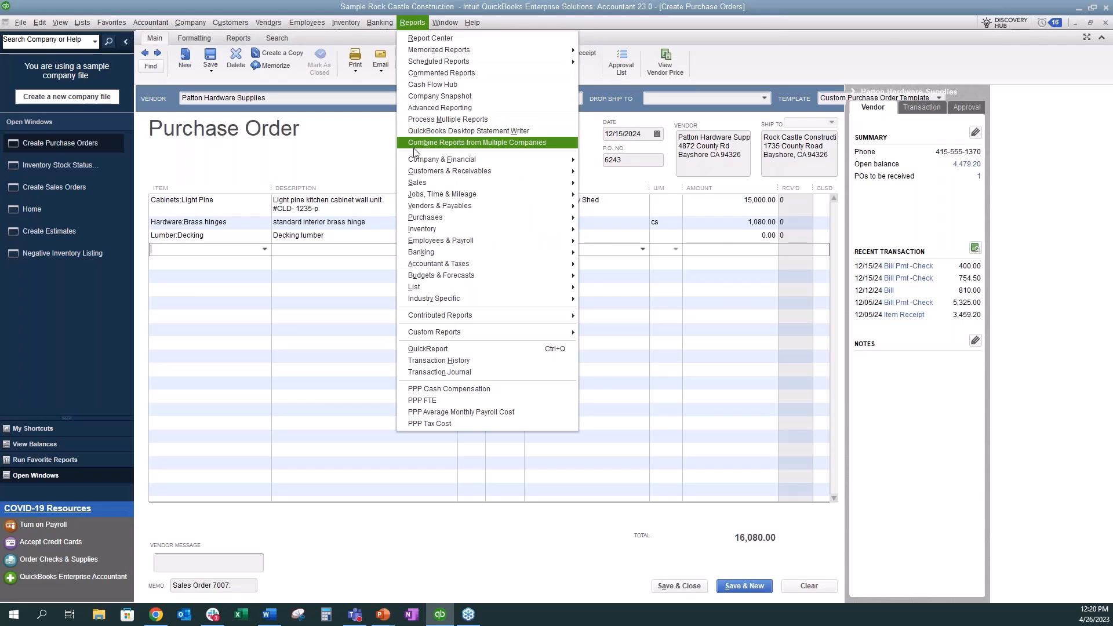
mouse_move(414, 183)
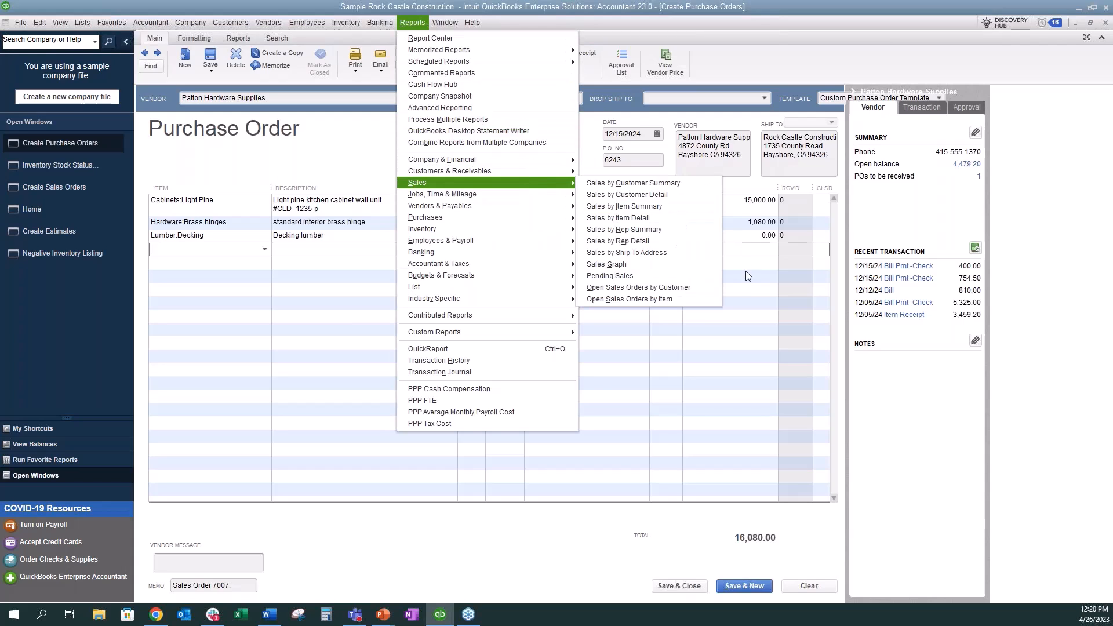
left_click(698, 298)
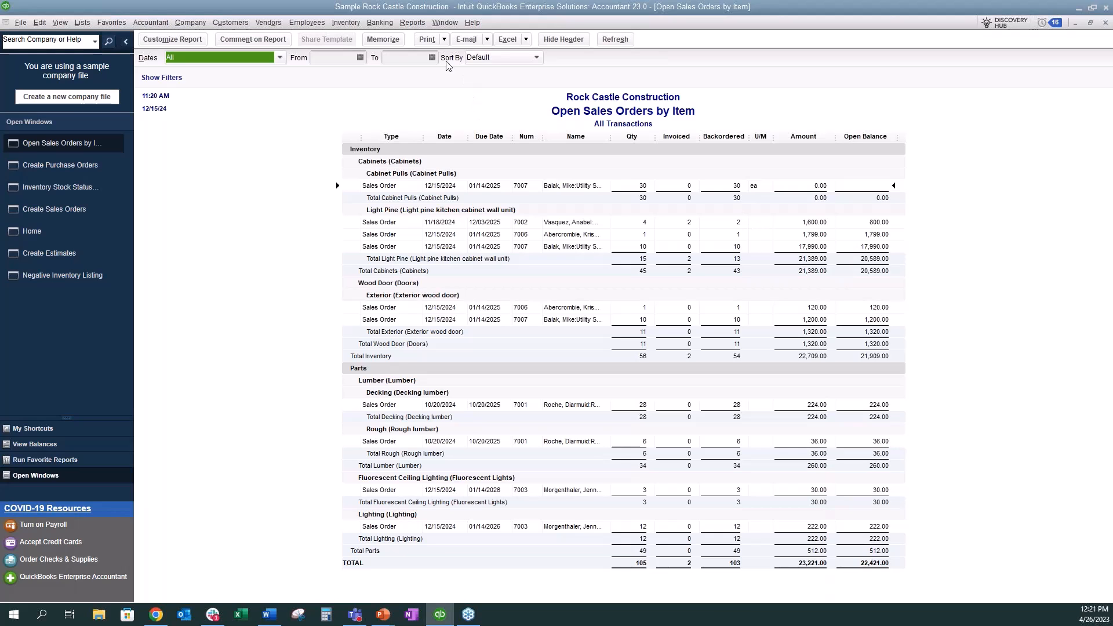
Run the Open Purchase Orders Detail report and examine the outstanding order lines grouped by item
left_click(416, 26)
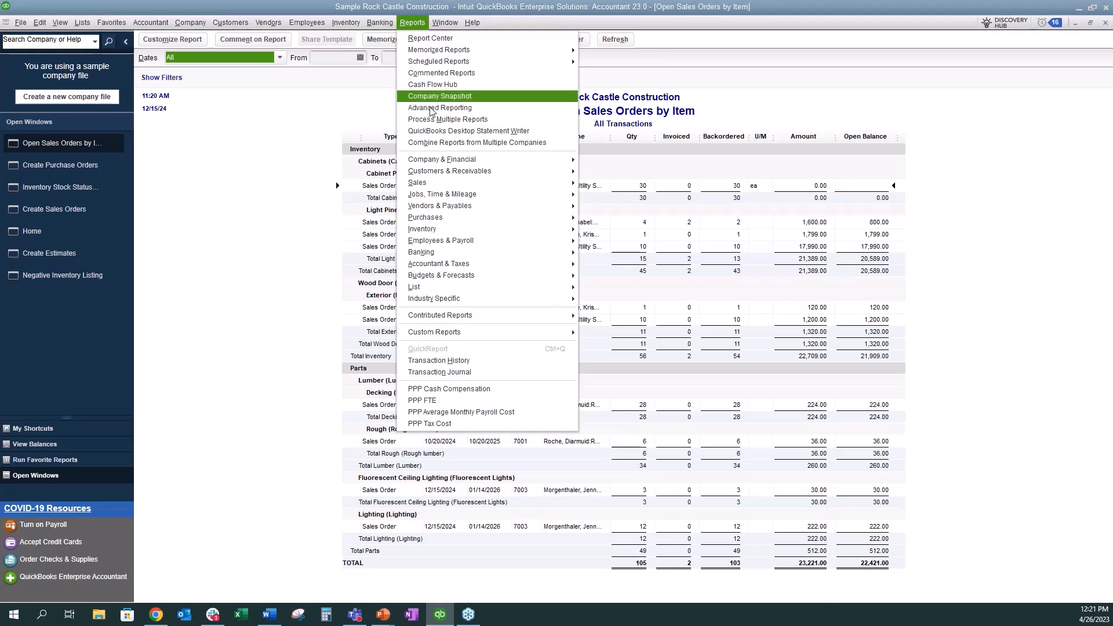
mouse_move(440, 219)
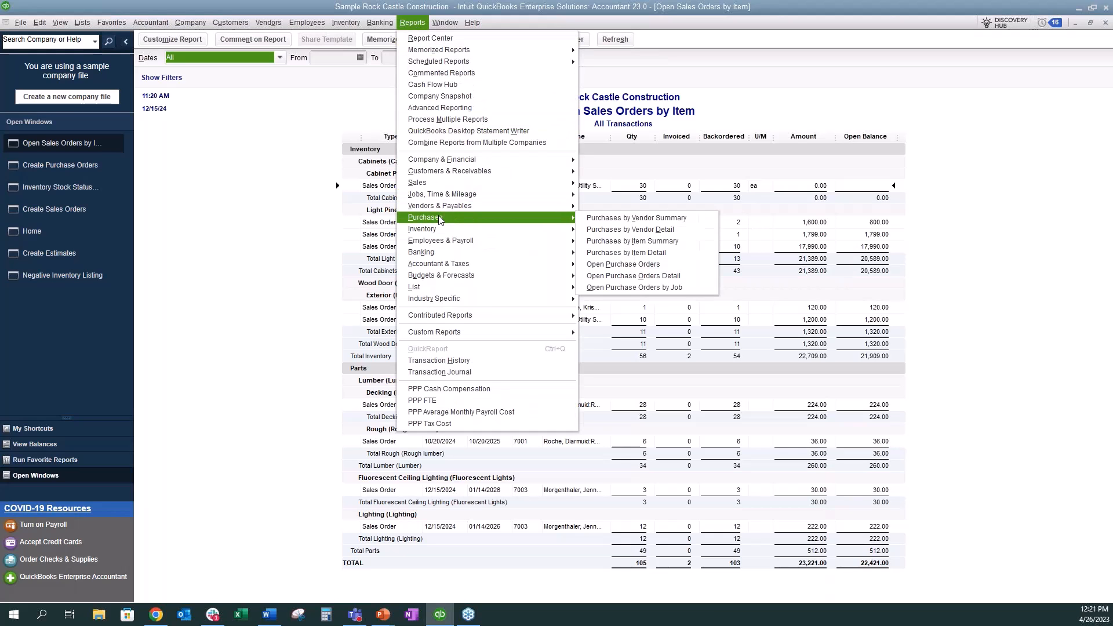
left_click(689, 276)
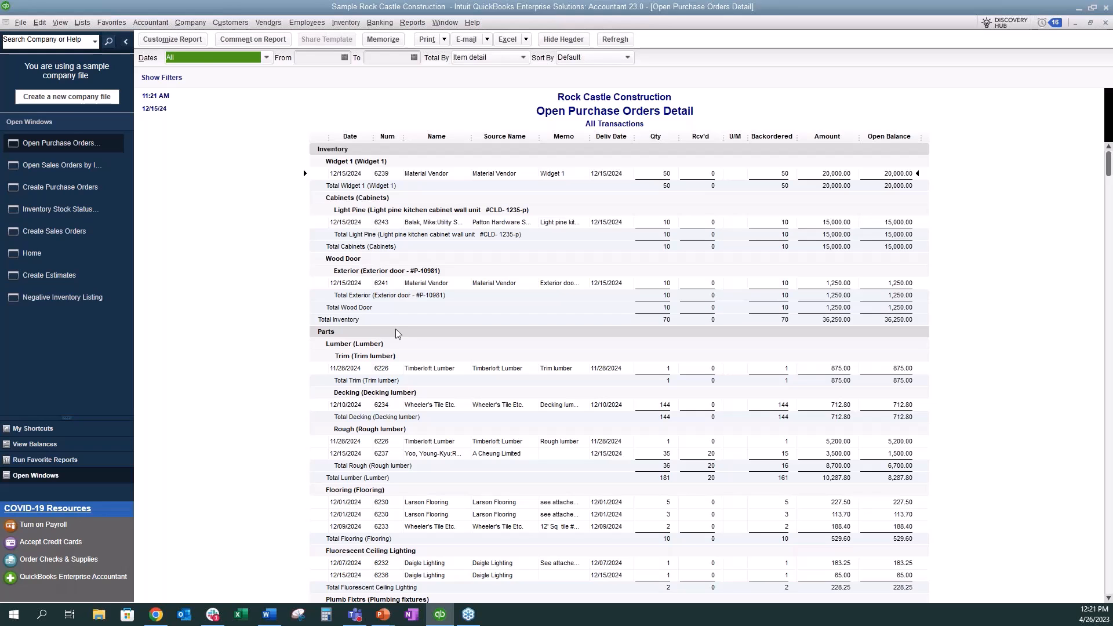
scroll(756, 292, "down", 2)
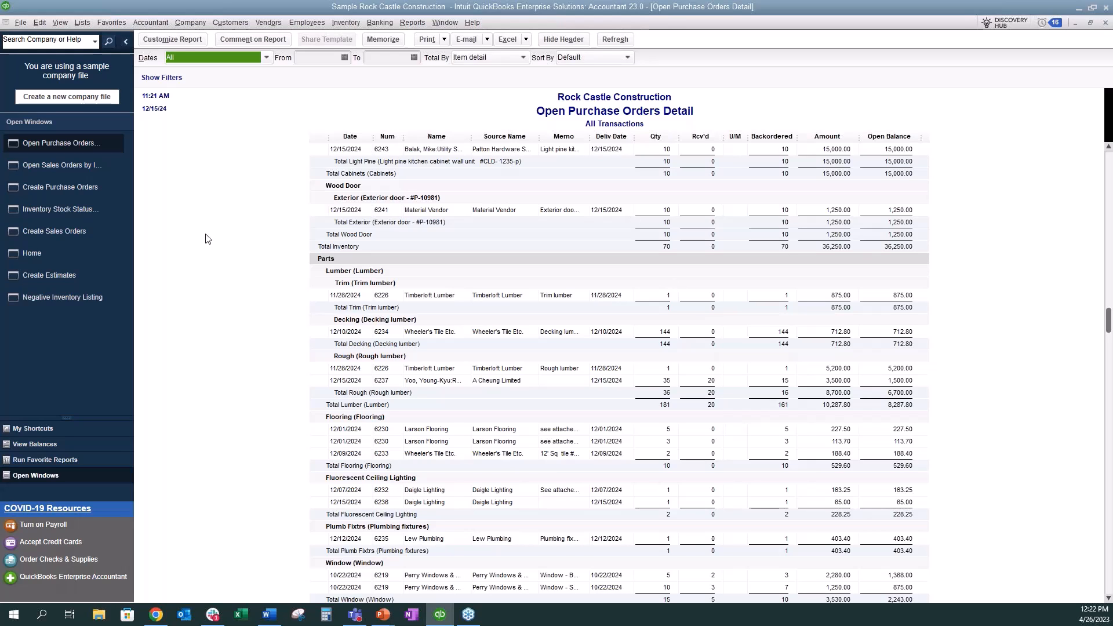
Open the Inventory Center and view the stock information and transactions of the Light Pine cabinet item
left_click(46, 256)
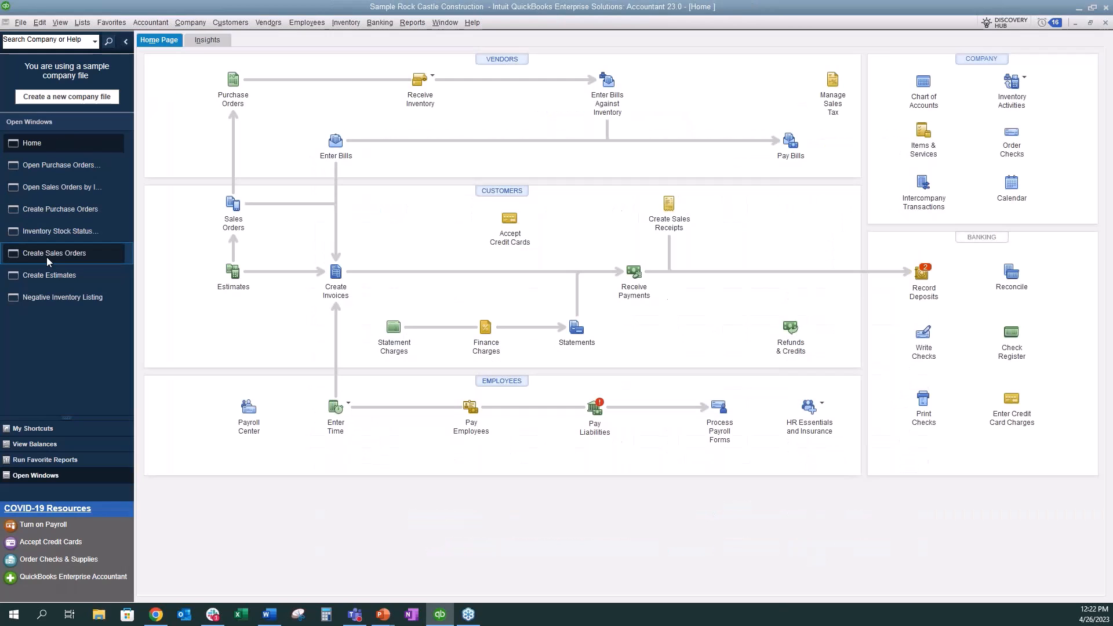
left_click(350, 23)
left_click(365, 38)
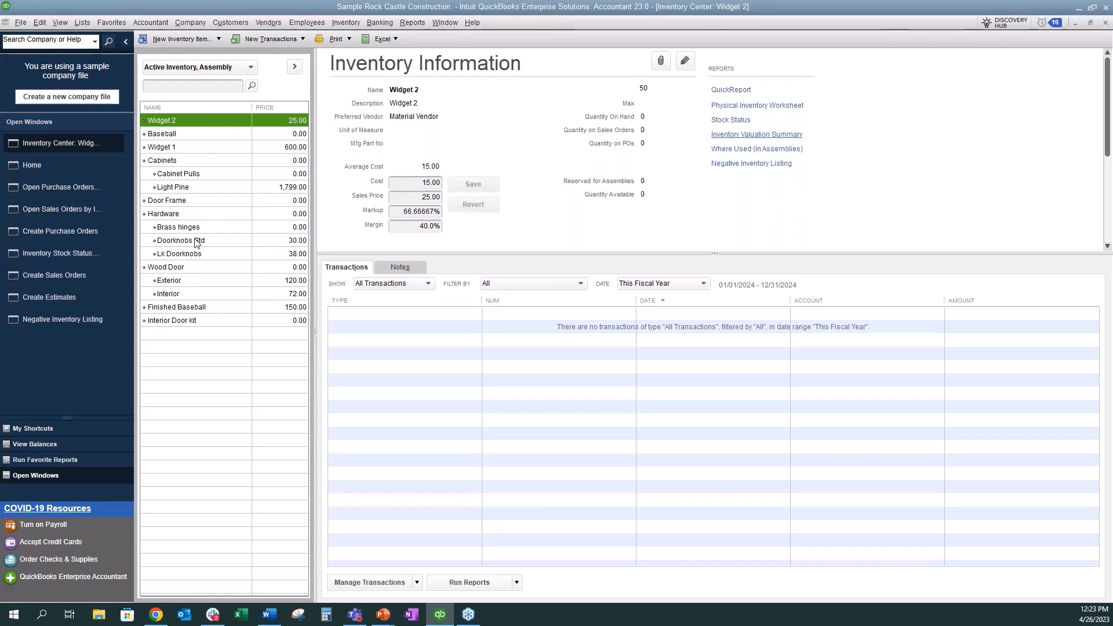
left_click(210, 189)
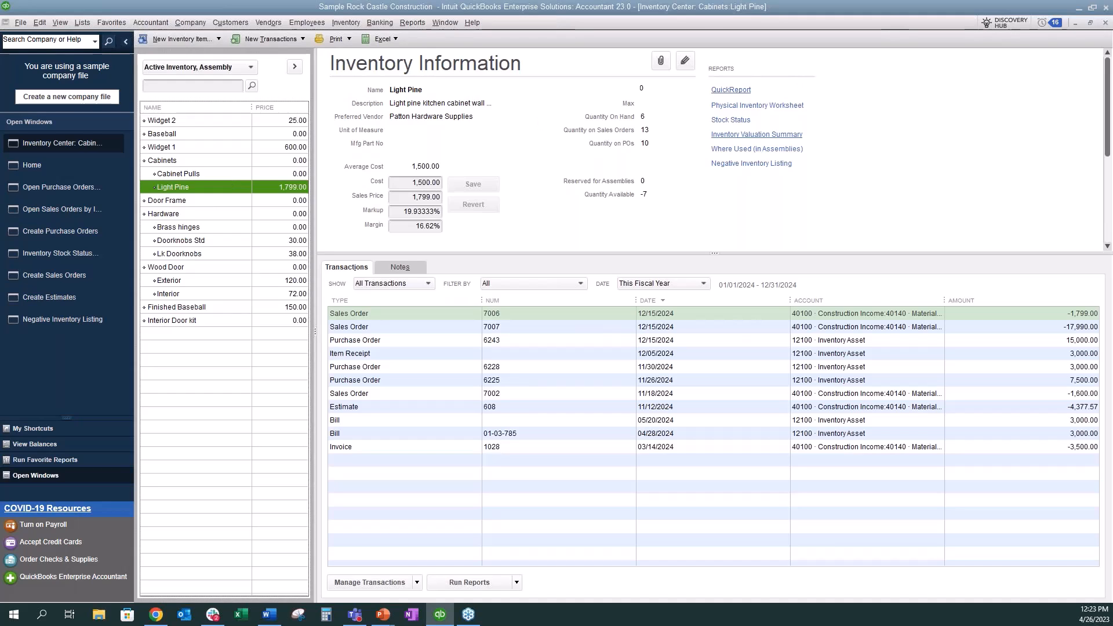
Run the QuickReport for the Light Pine cabinet and the Physical Inventory Worksheet, and examine both reports
left_click(730, 90)
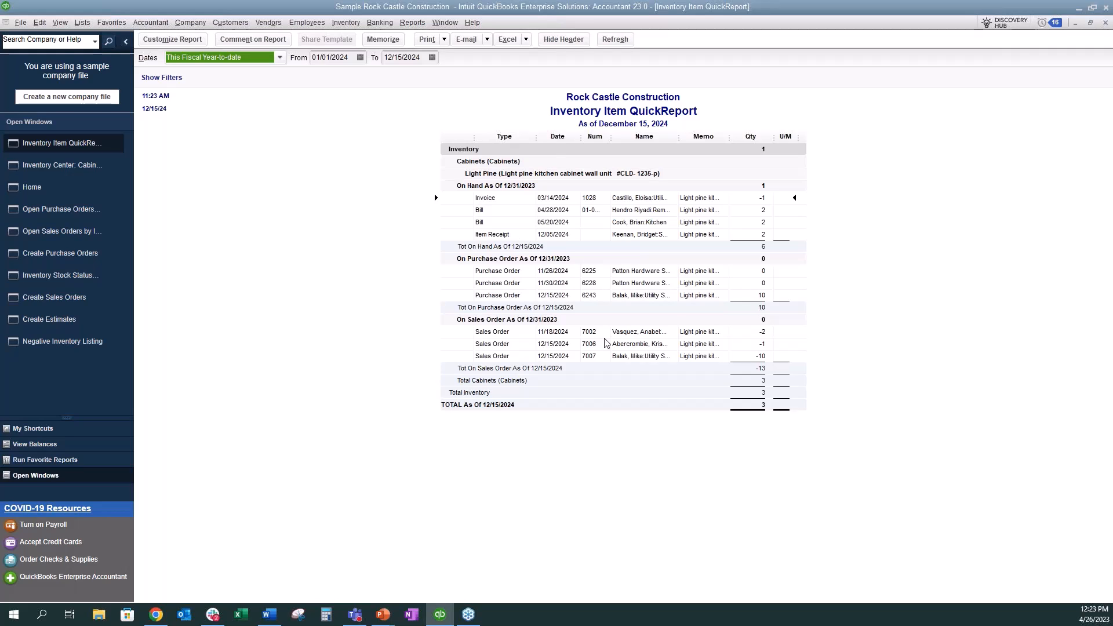
left_click(46, 165)
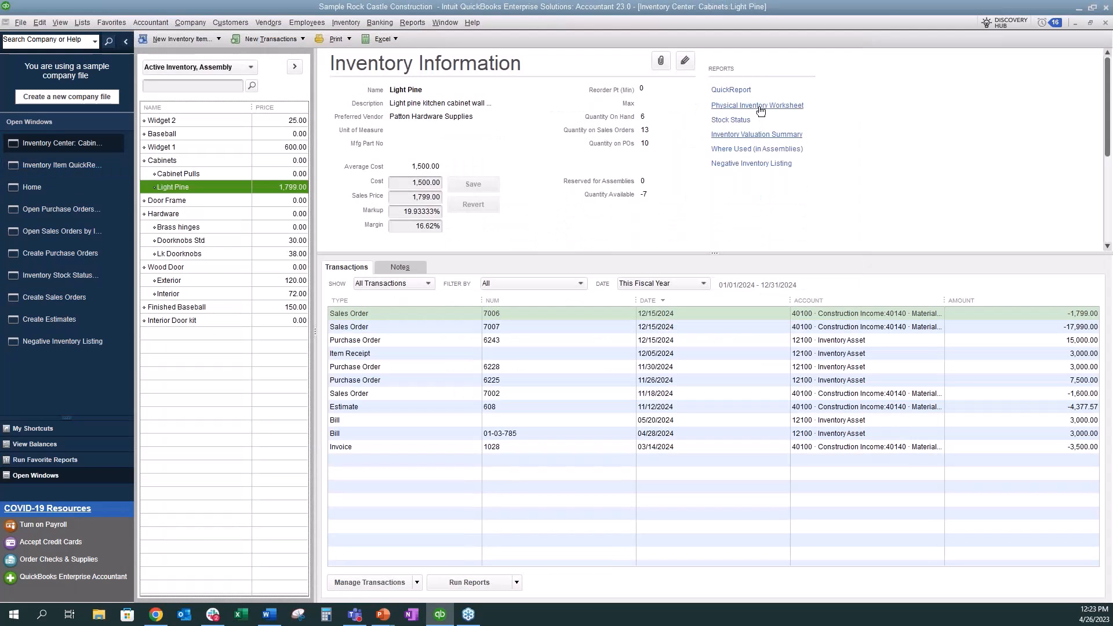
left_click(760, 105)
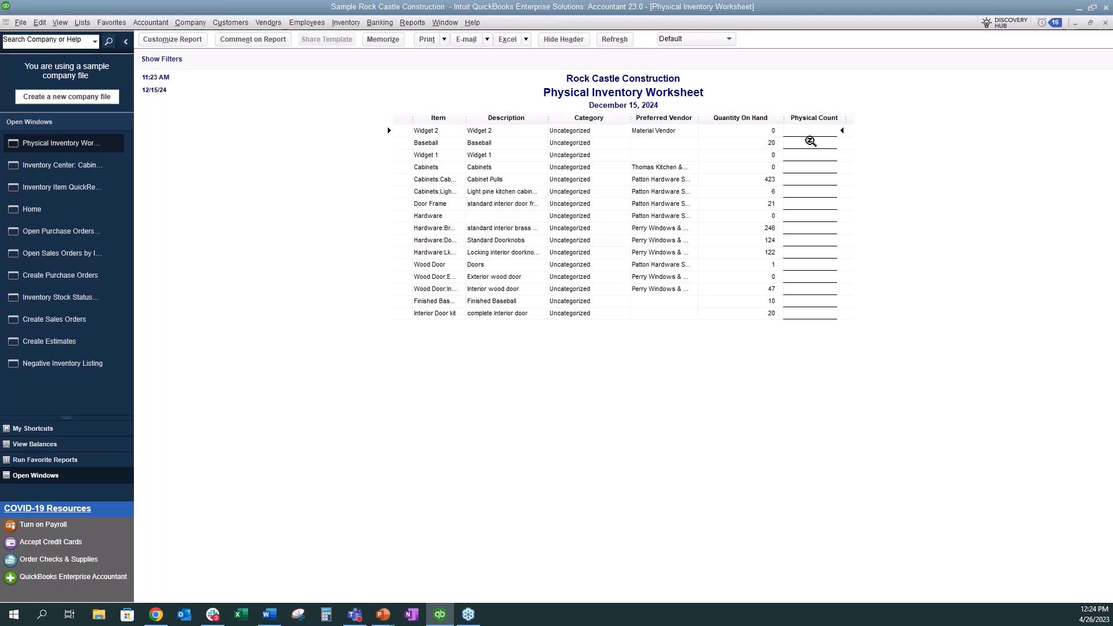
View the Adjust Quantity/Value on Hand form, and return to the Light Pine item in the Inventory Center
left_click(343, 23)
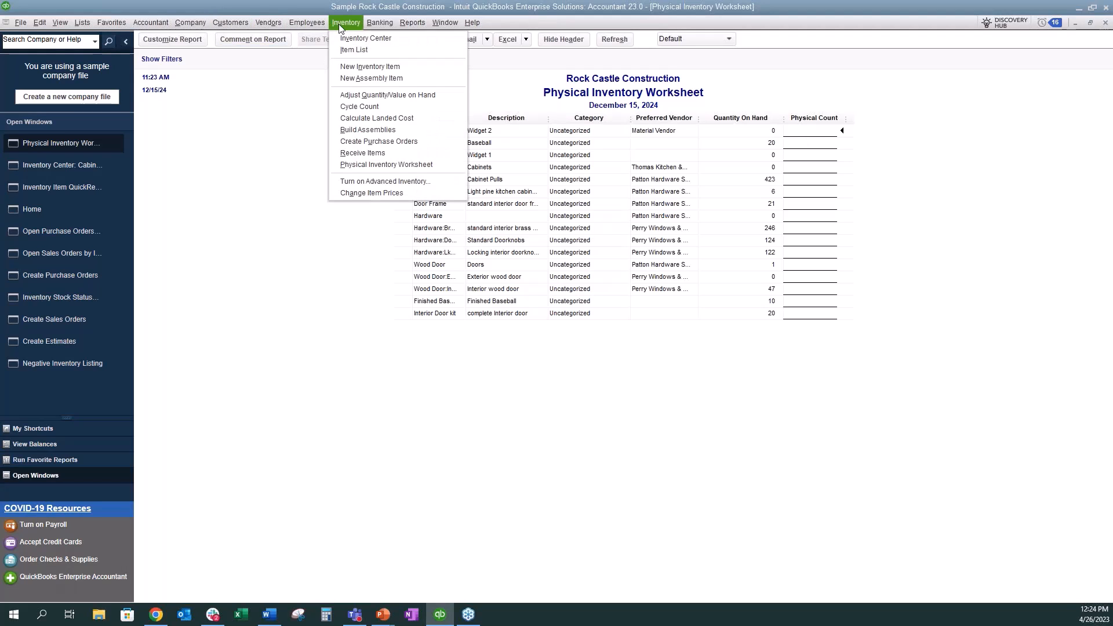
left_click(360, 95)
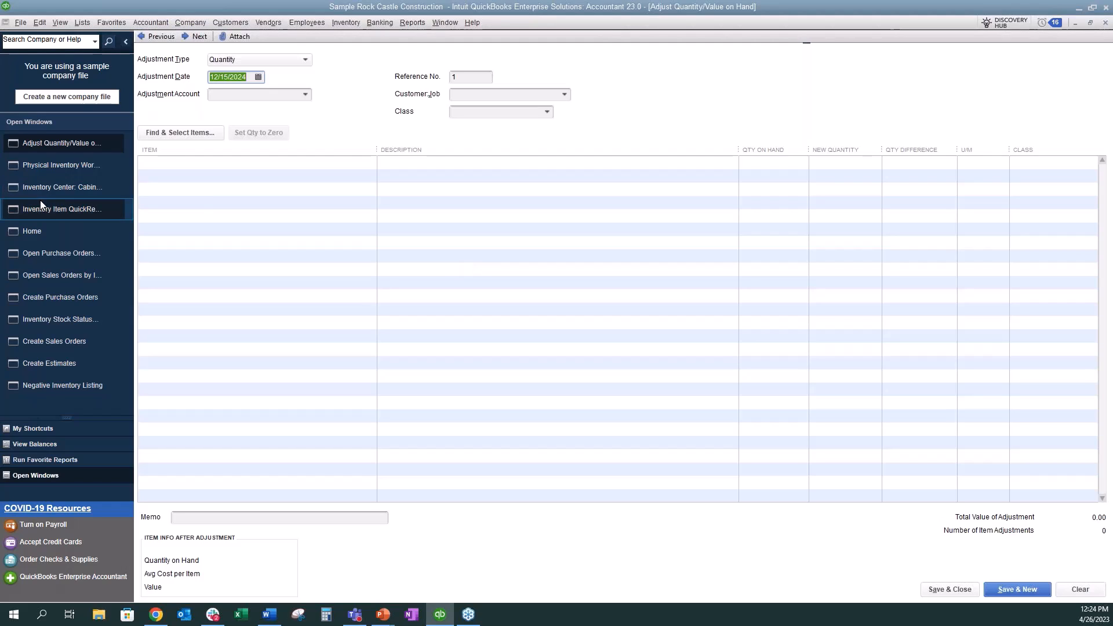
left_click(48, 187)
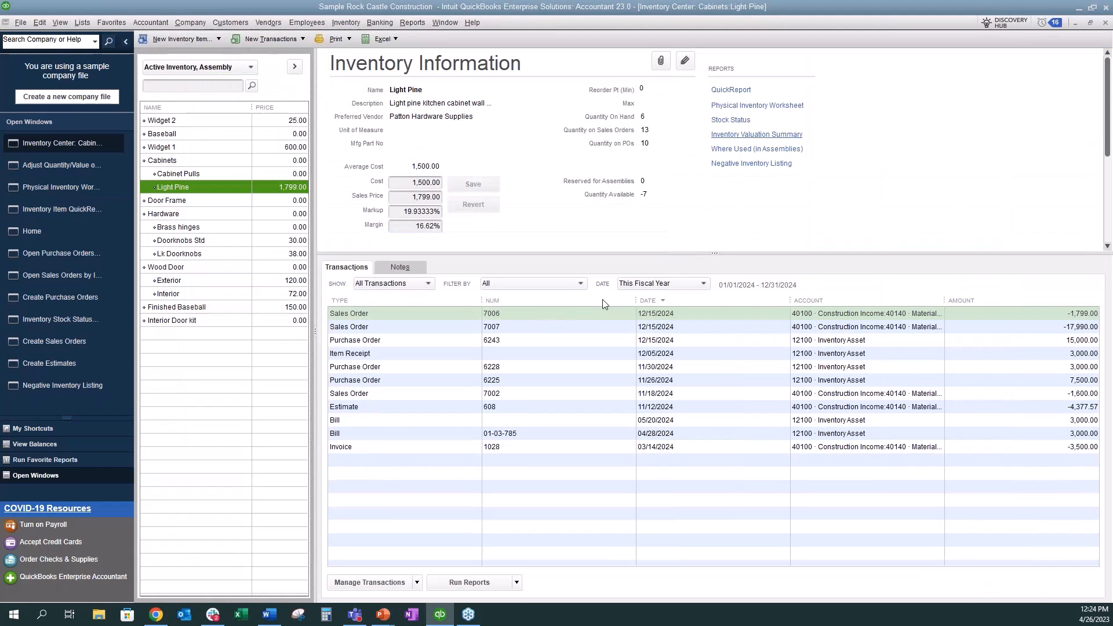
Run the Inventory Stock Status by Item and Negative Inventory Listing reports from the Inventory Center
left_click(724, 120)
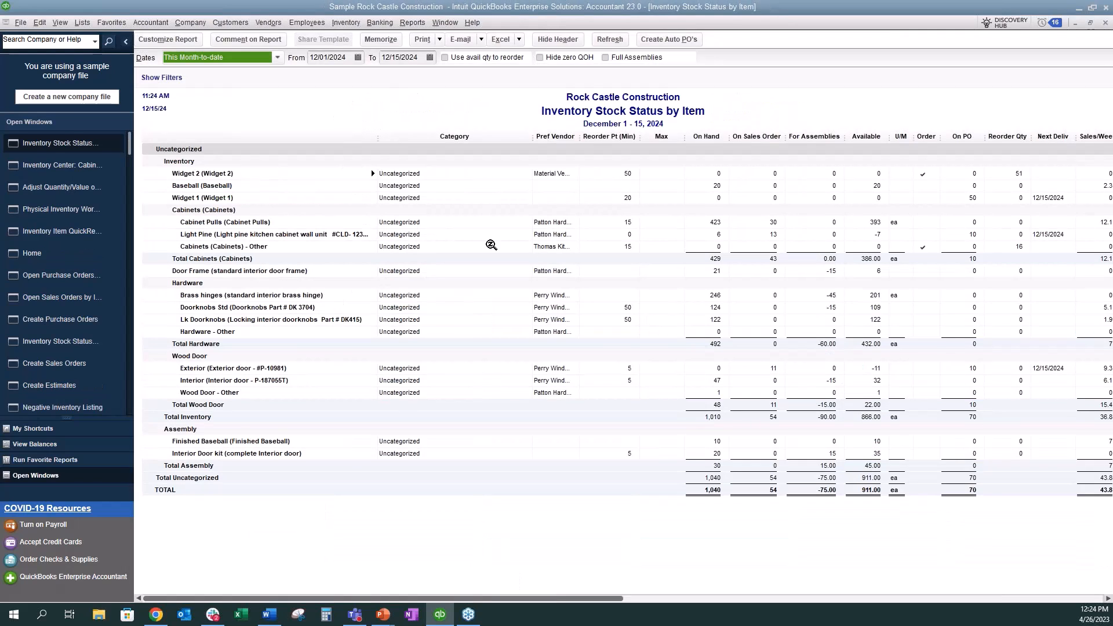
left_click(85, 169)
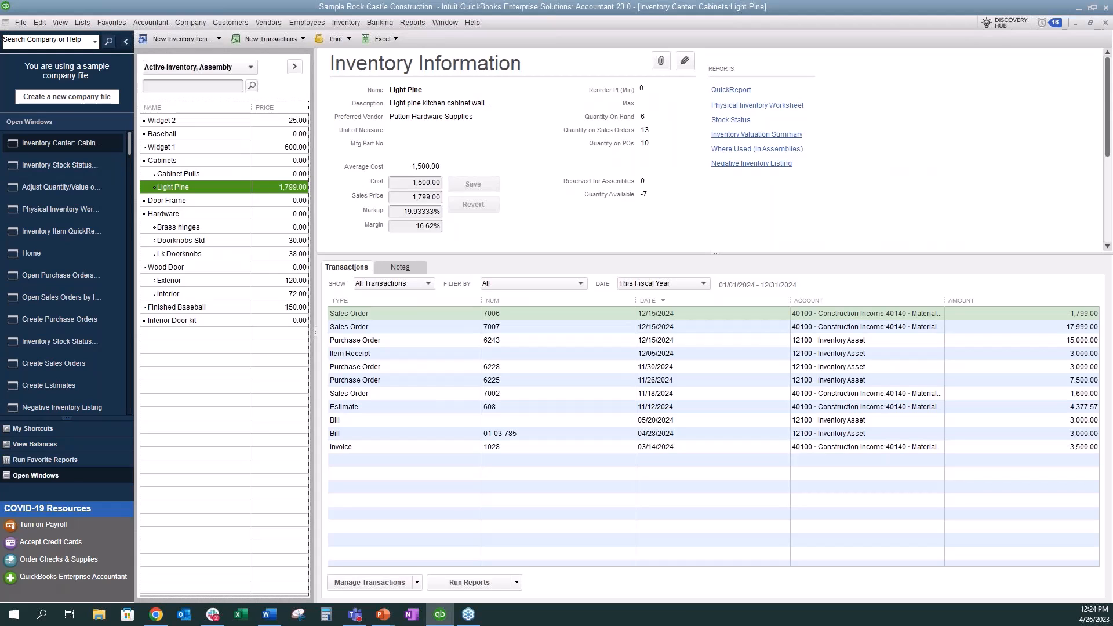
left_click(752, 164)
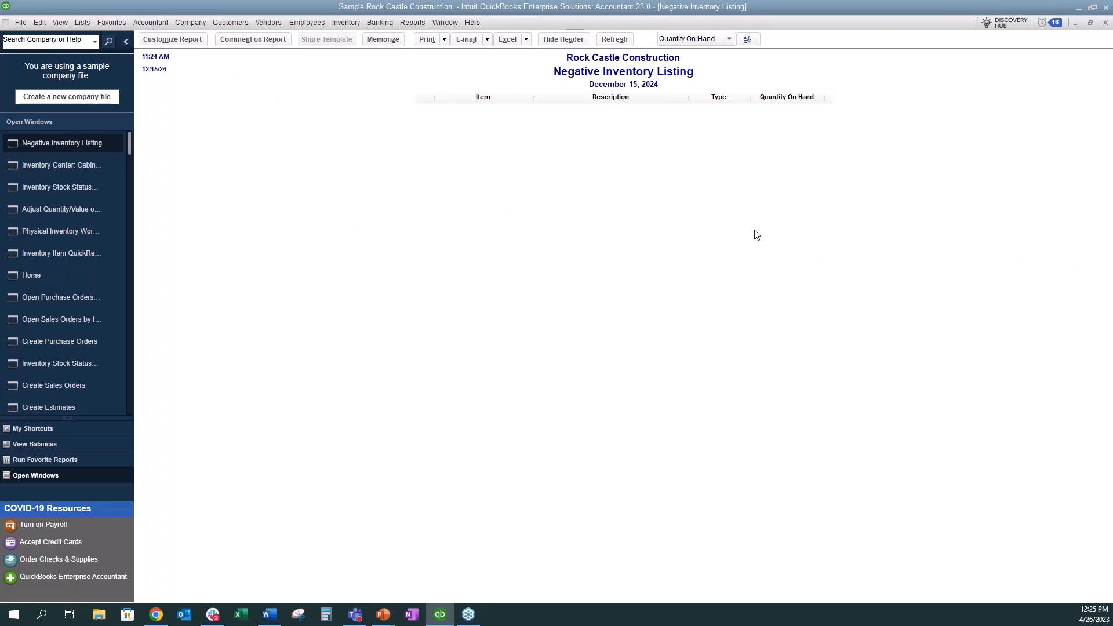
Open the Item List and view its items and the commands available for managing them
left_click(356, 22)
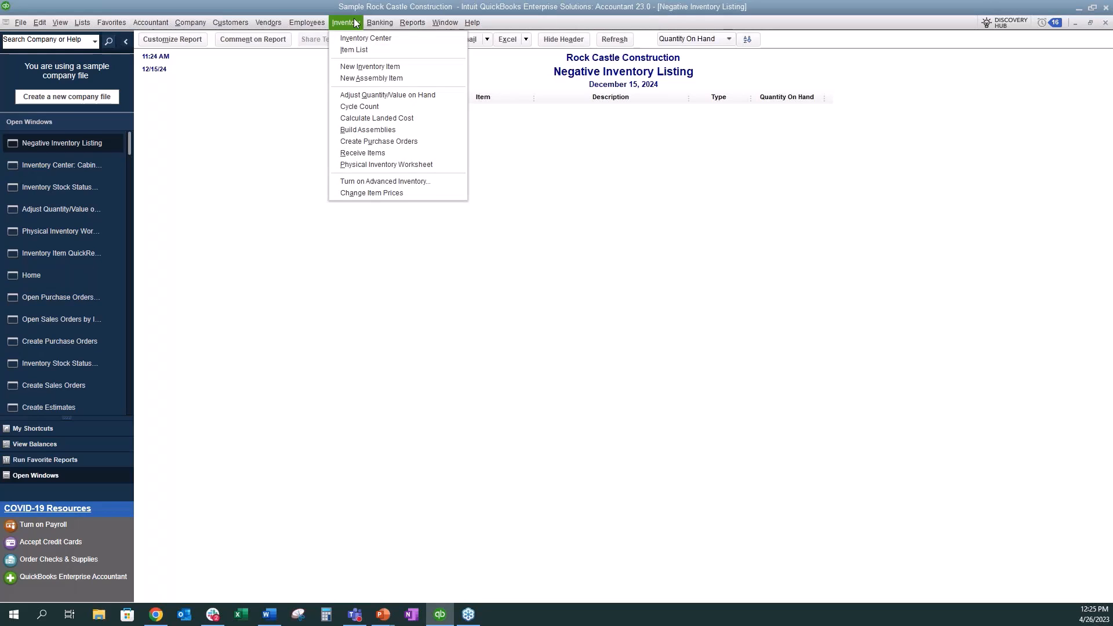
left_click(354, 51)
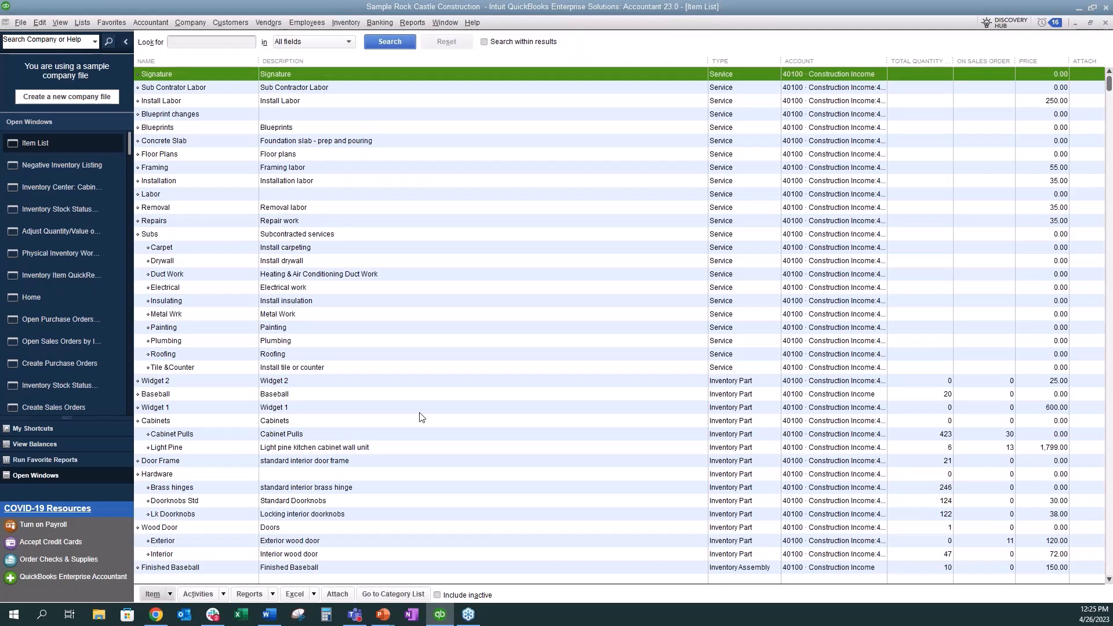
left_click(364, 22)
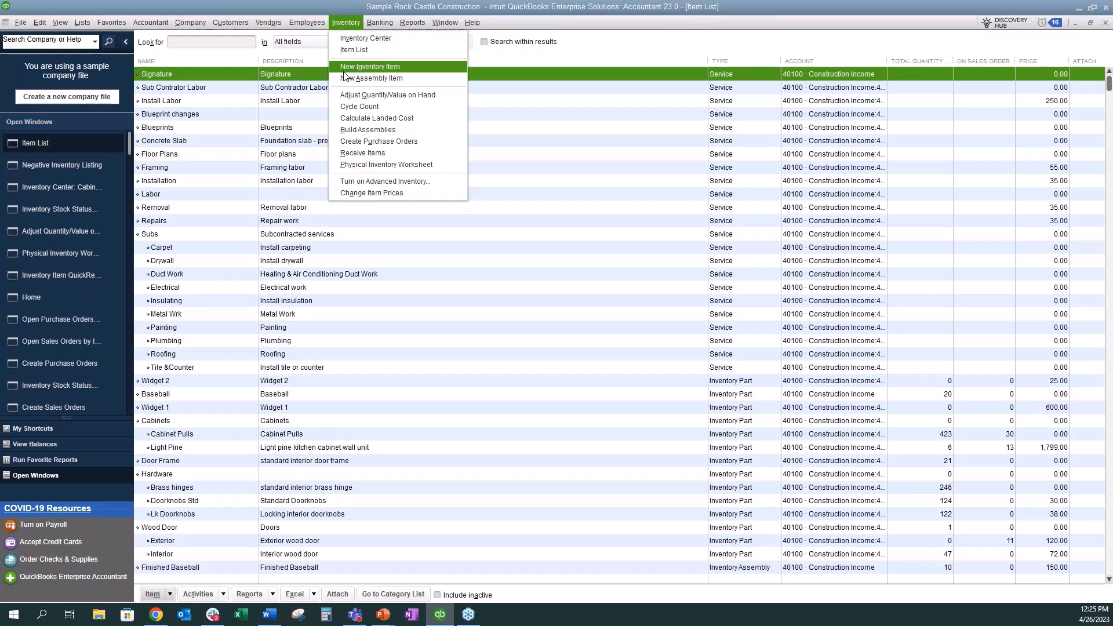
left_click(170, 595)
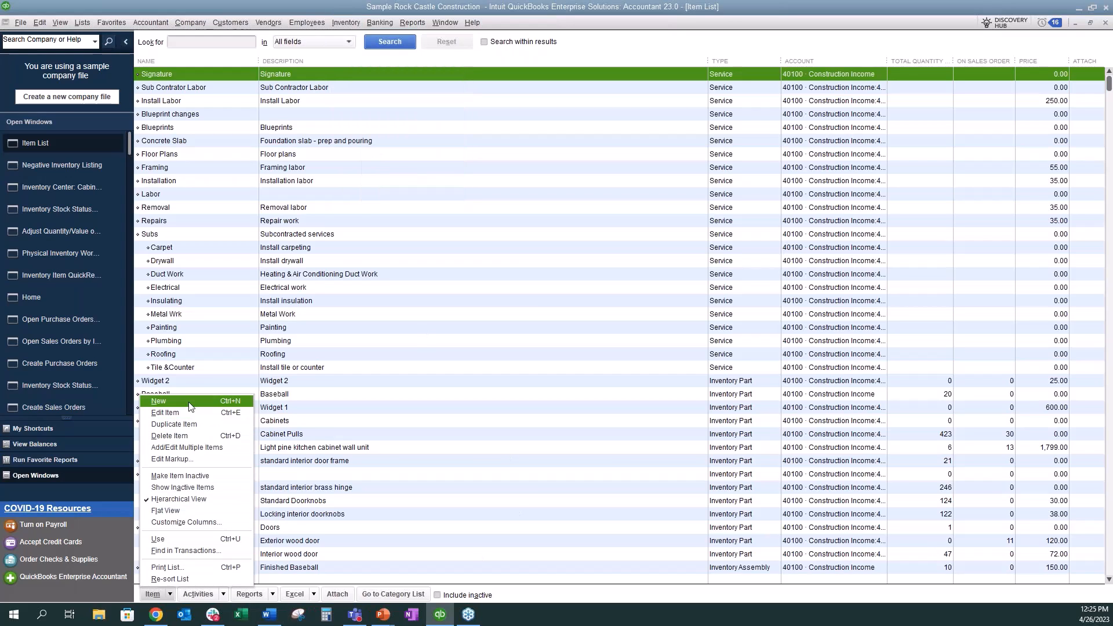
Open the Adjust Quantity/Value on Hand form and set the adjustment type to Quantity and Total Value
left_click(340, 22)
left_click(340, 22)
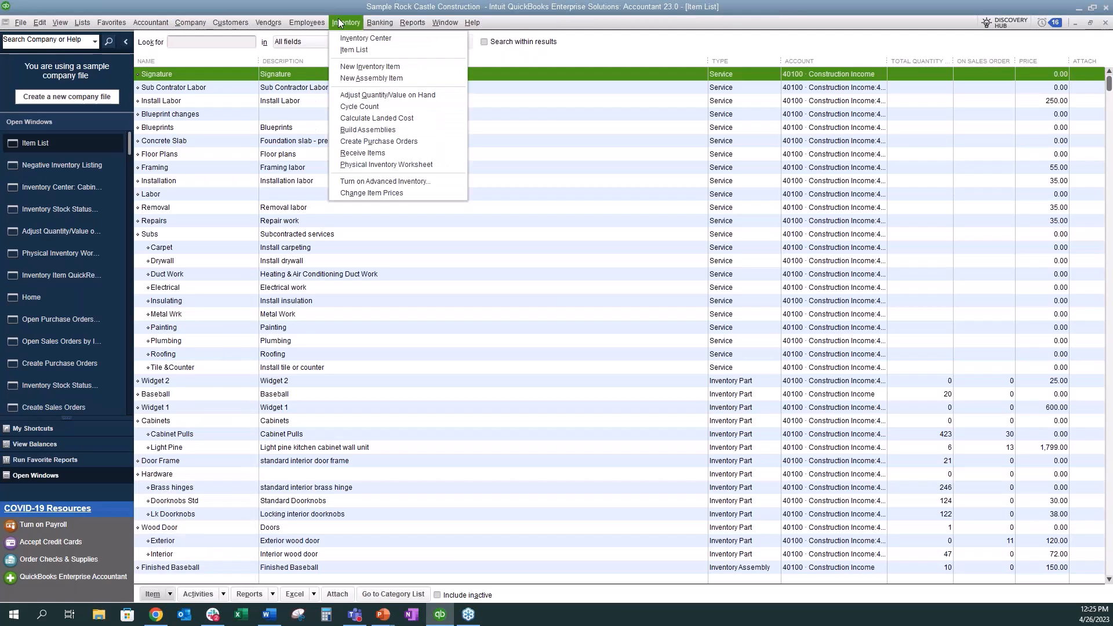
left_click(353, 95)
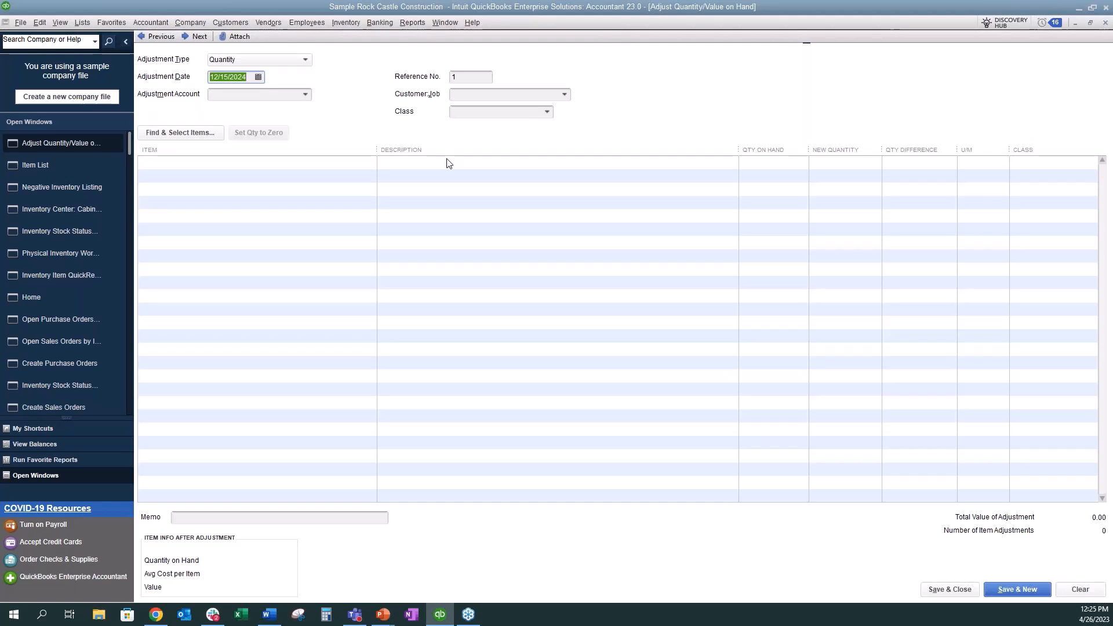
left_click(293, 60)
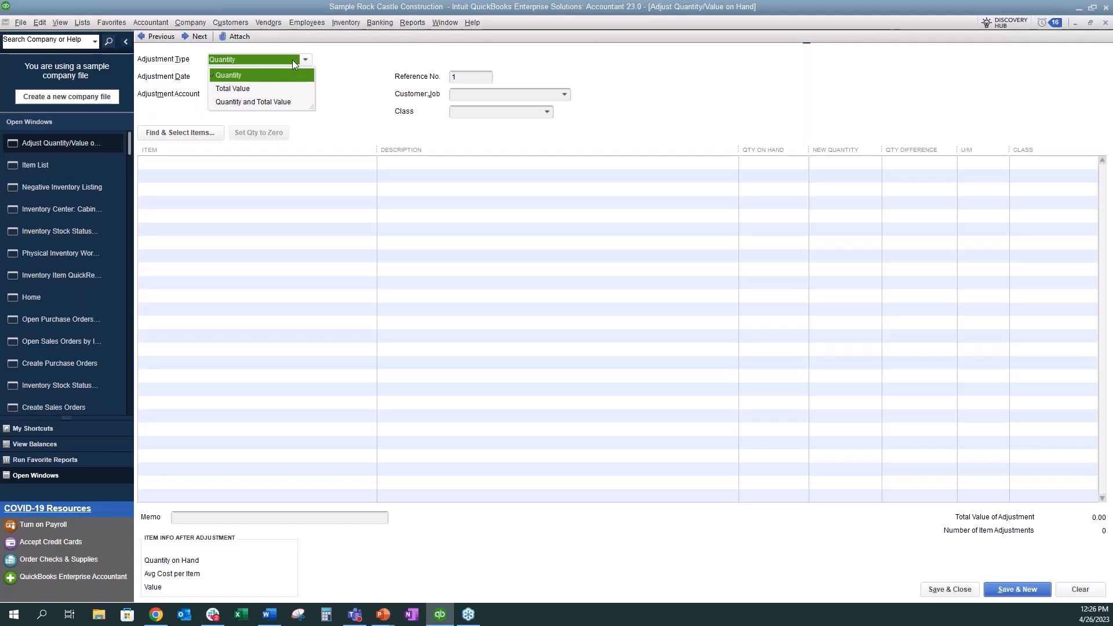
left_click(273, 89)
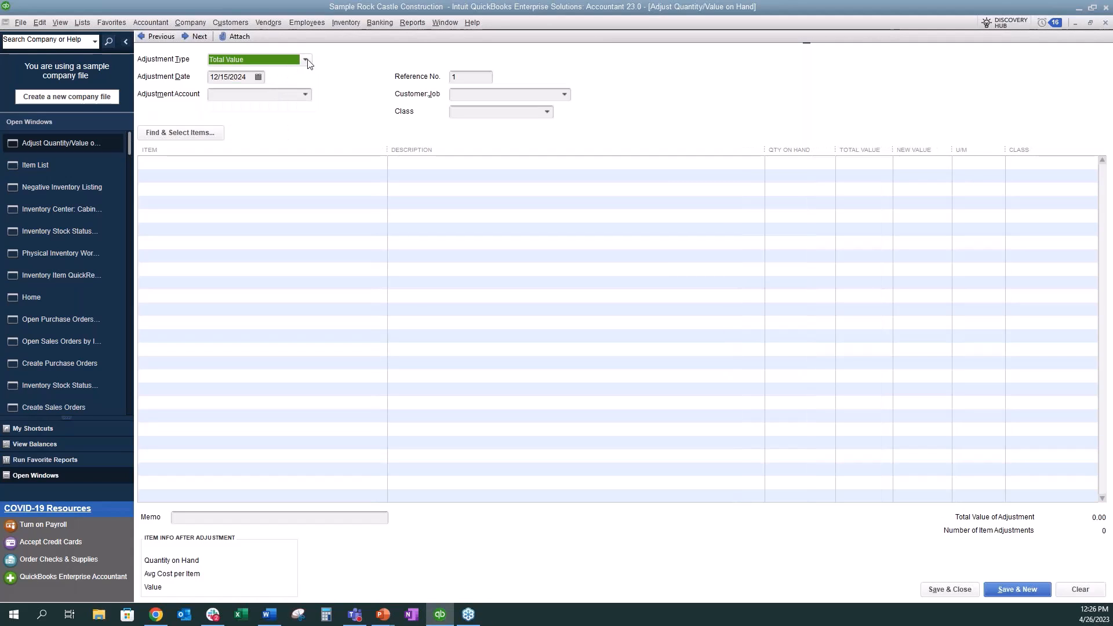
left_click(307, 59)
left_click(291, 101)
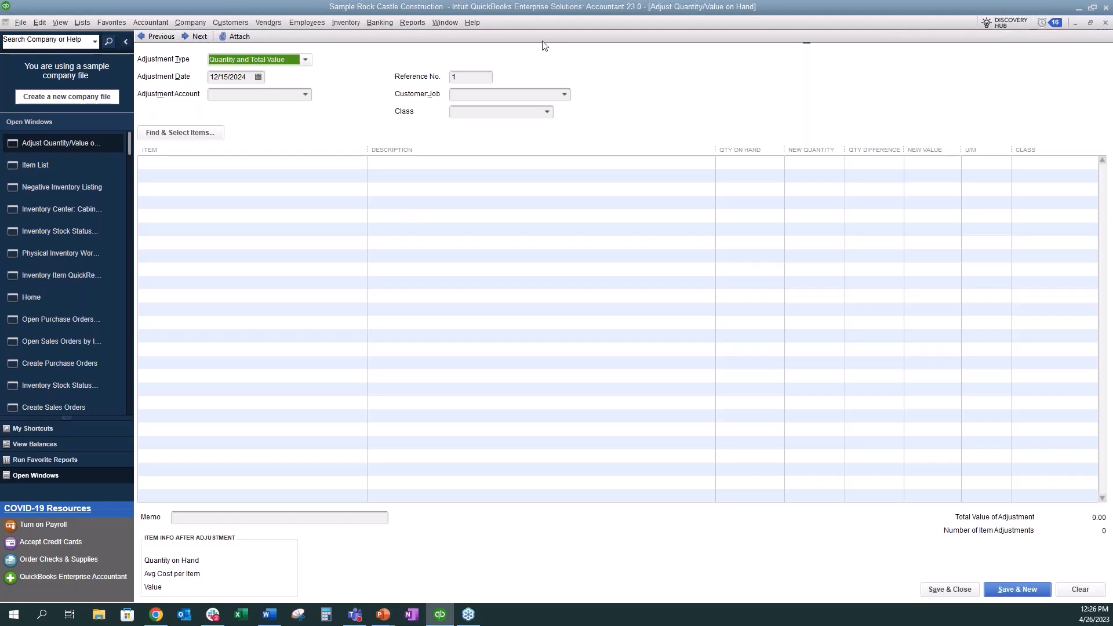
Open the Cycle Count window without signing in to Intuit, and view the cycle counts from the last 30 days
left_click(343, 23)
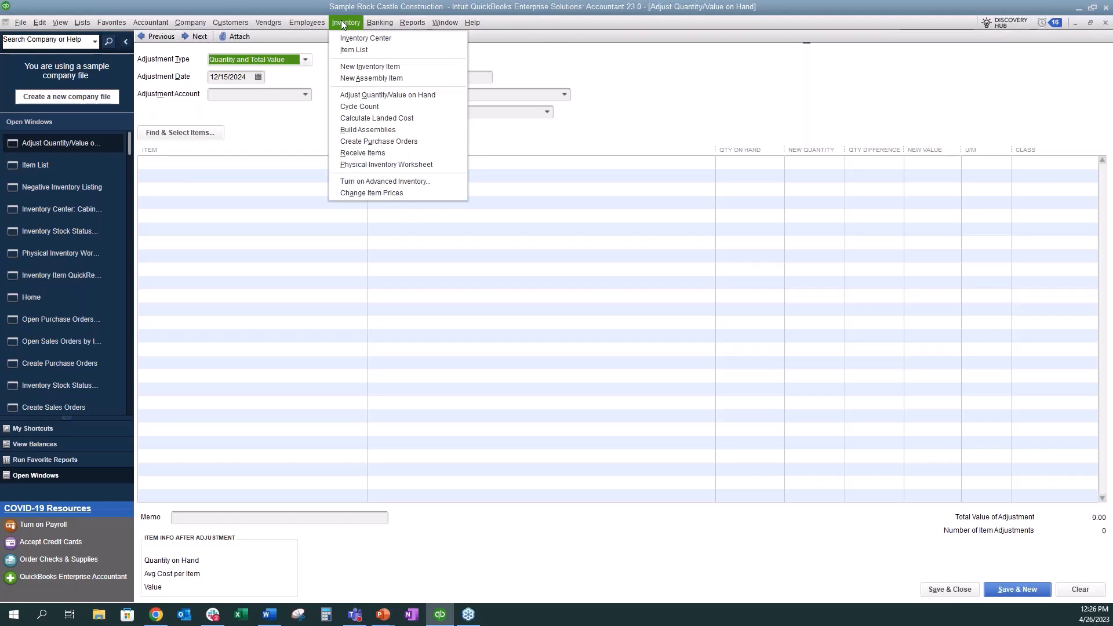
left_click(342, 105)
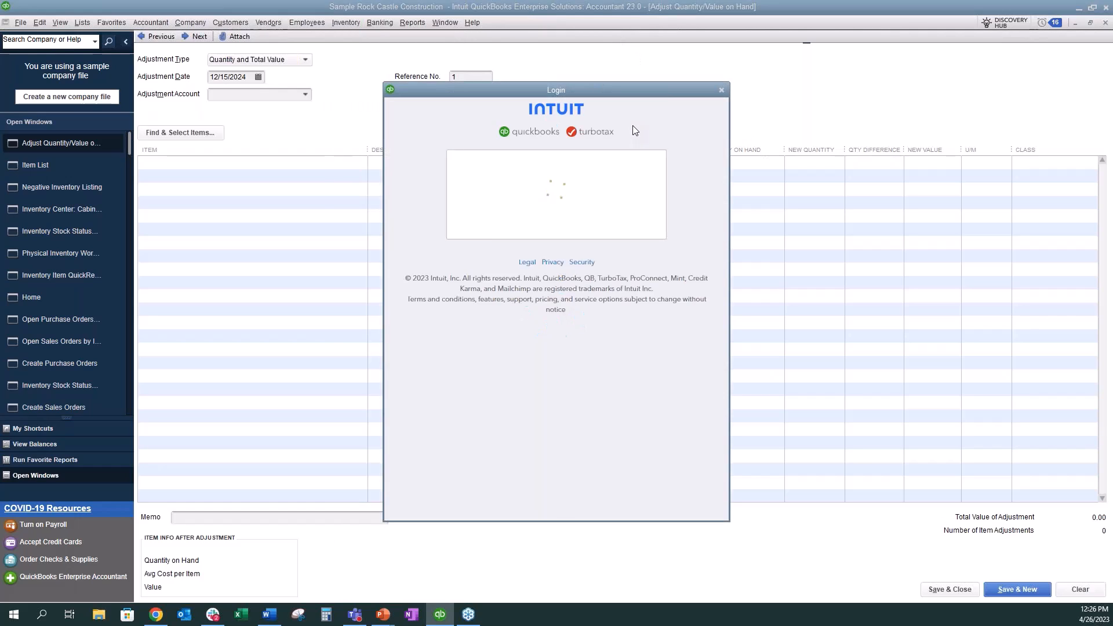
left_click(722, 91)
left_click(557, 365)
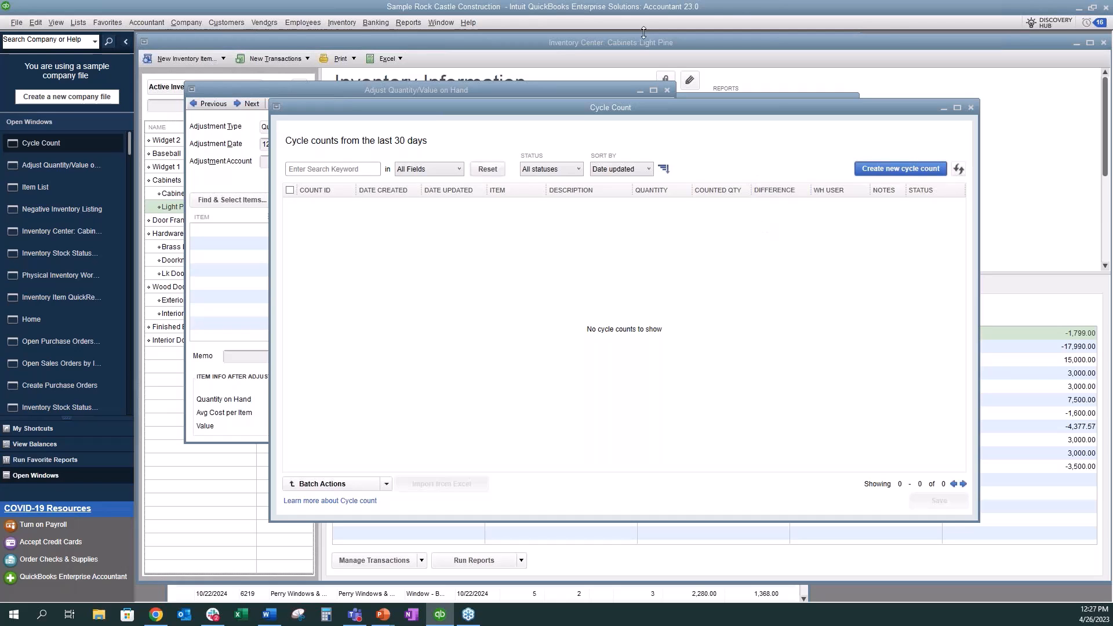
Open the Build Assemblies form, maximize it and view its fields
left_click(344, 23)
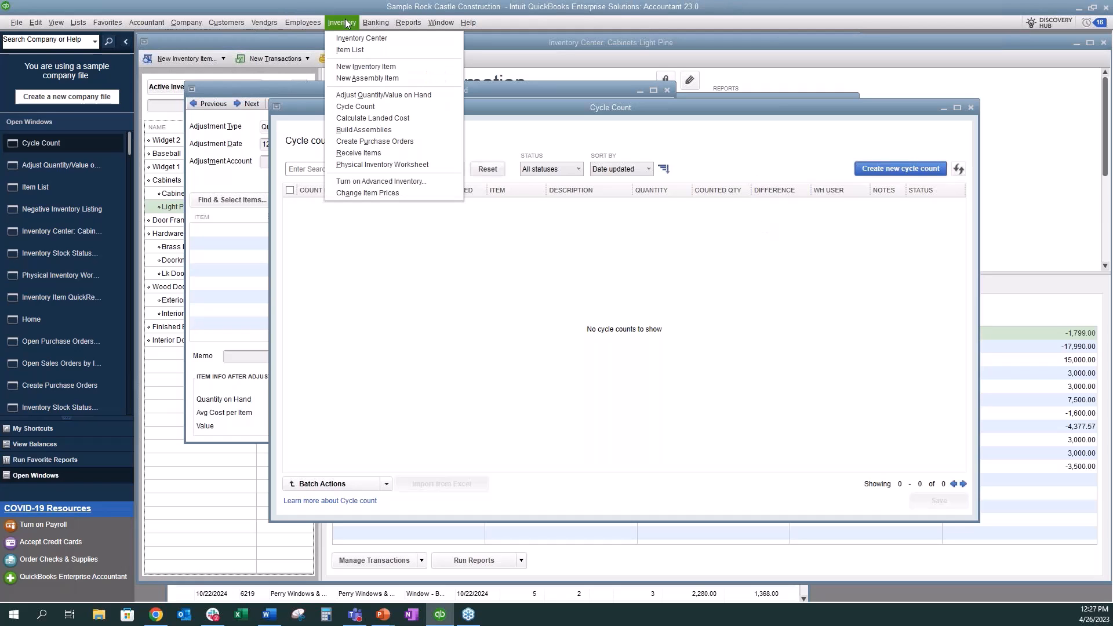
left_click(352, 130)
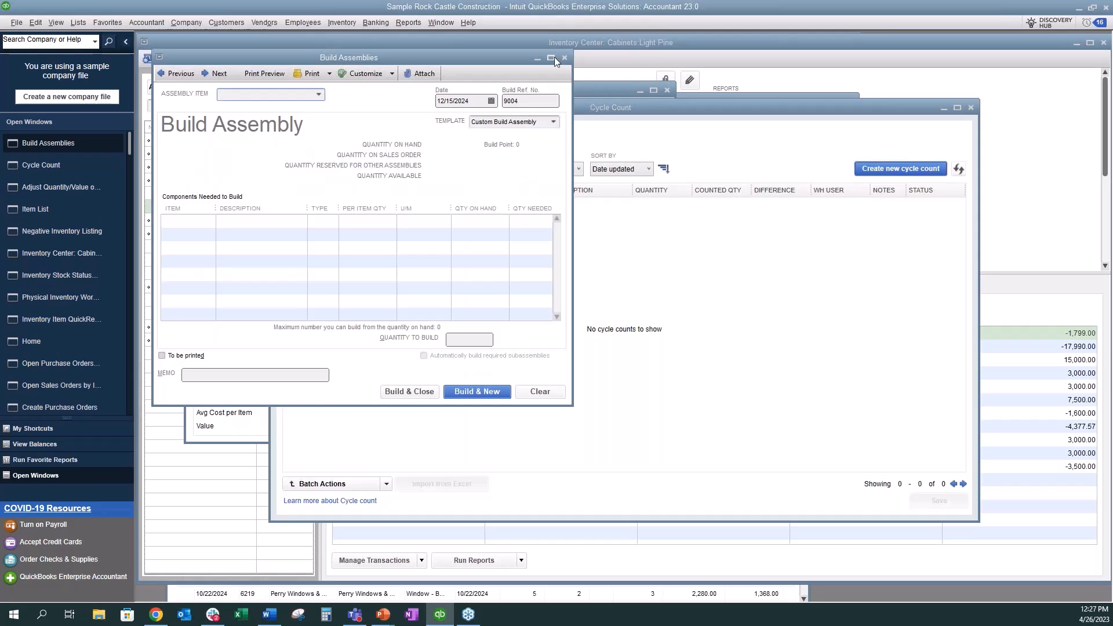
left_click(552, 58)
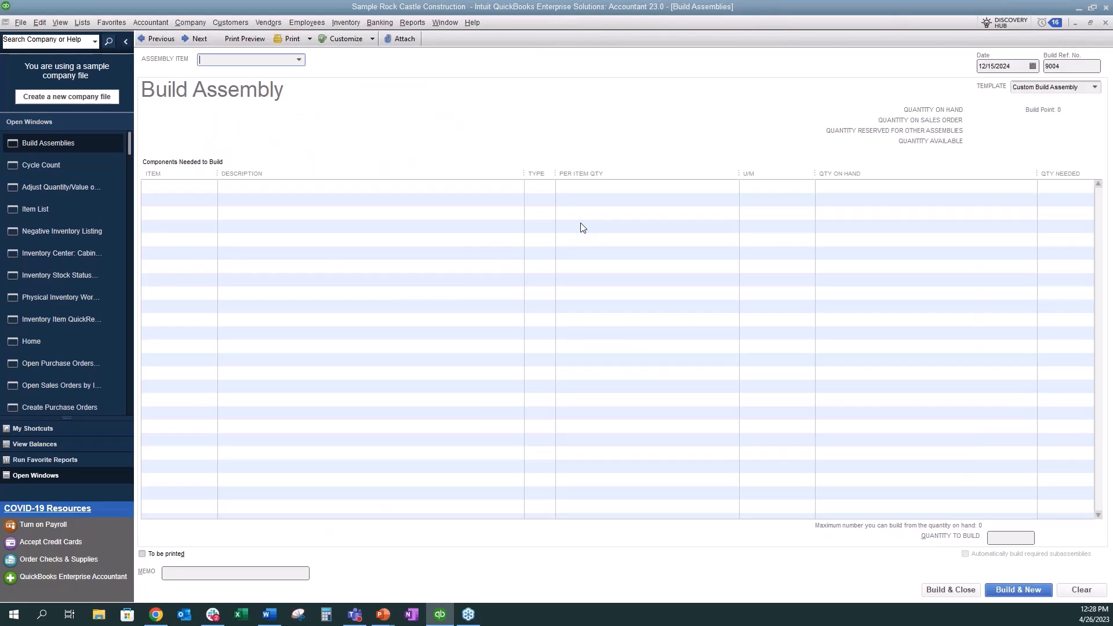
left_click(342, 22)
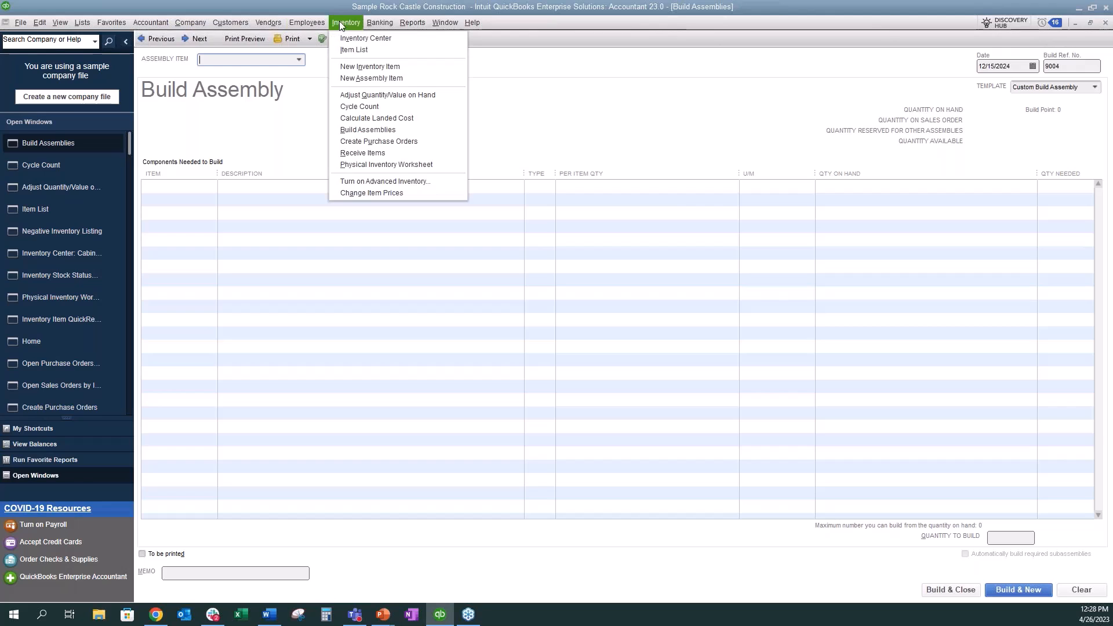
left_click(391, 192)
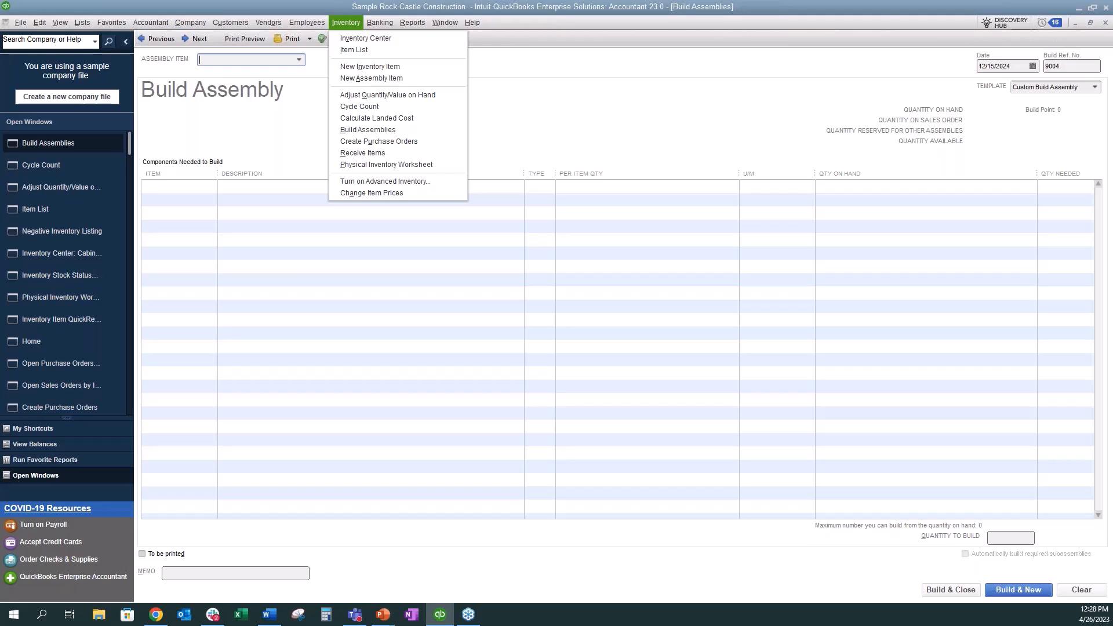
key("Escape")
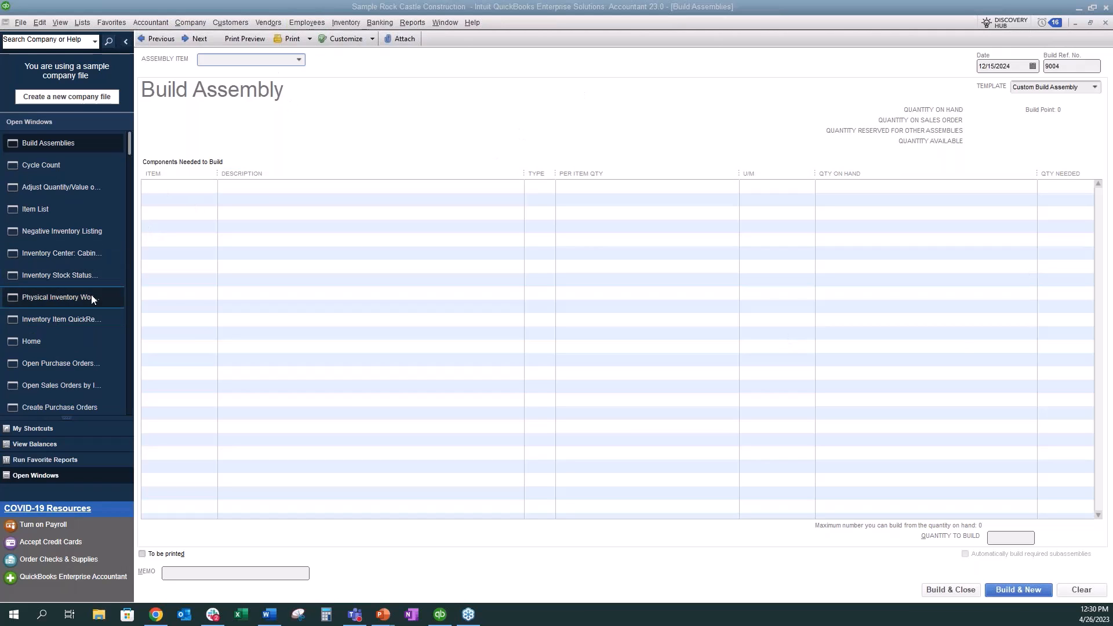
Return to the Adjust Quantity/Value on Hand form and browse the accounts available as adjustment account
left_click(343, 22)
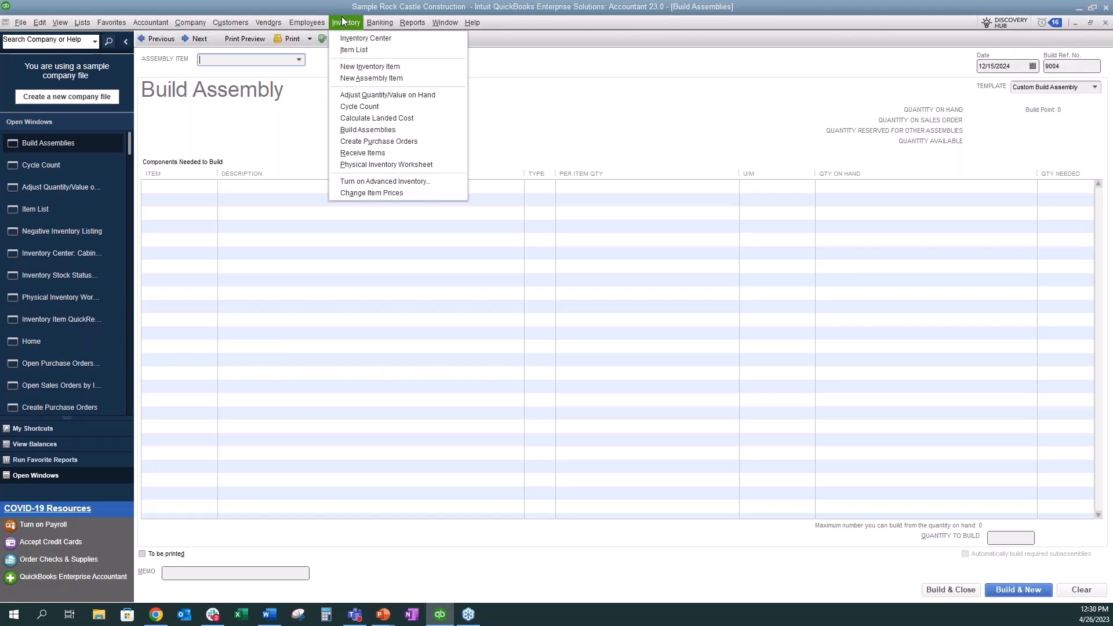
left_click(371, 96)
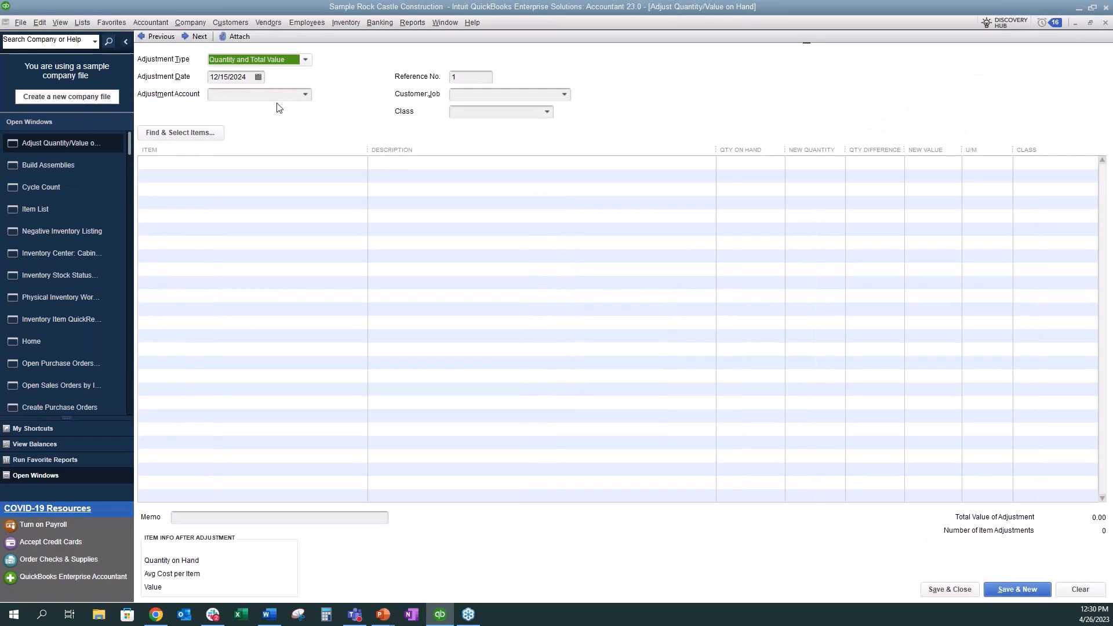
left_click(306, 94)
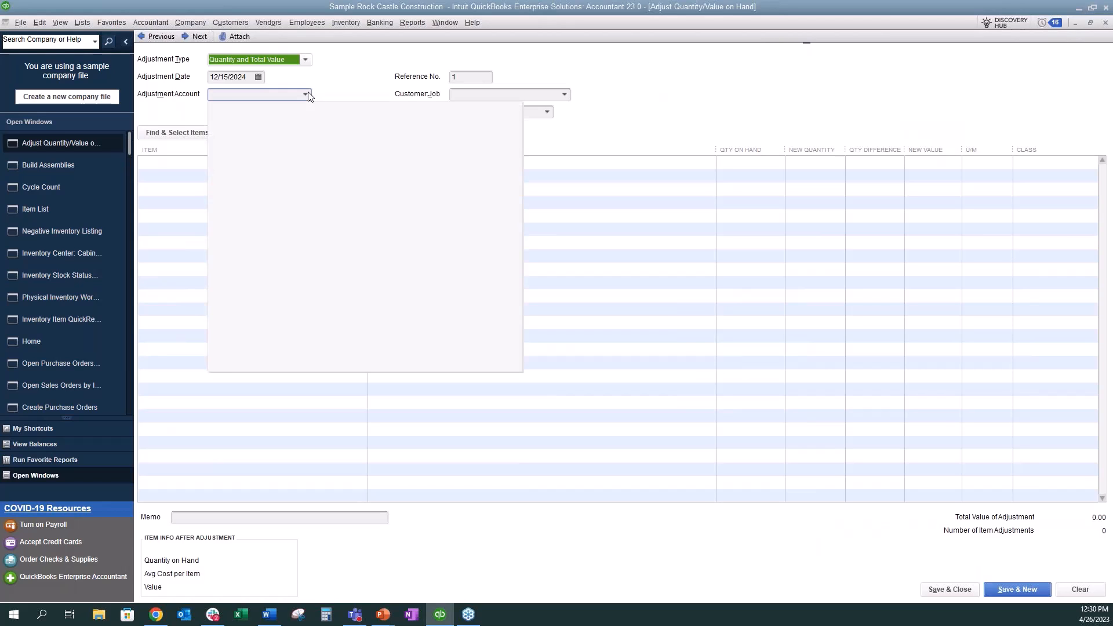
scroll(334, 243, "up", 1)
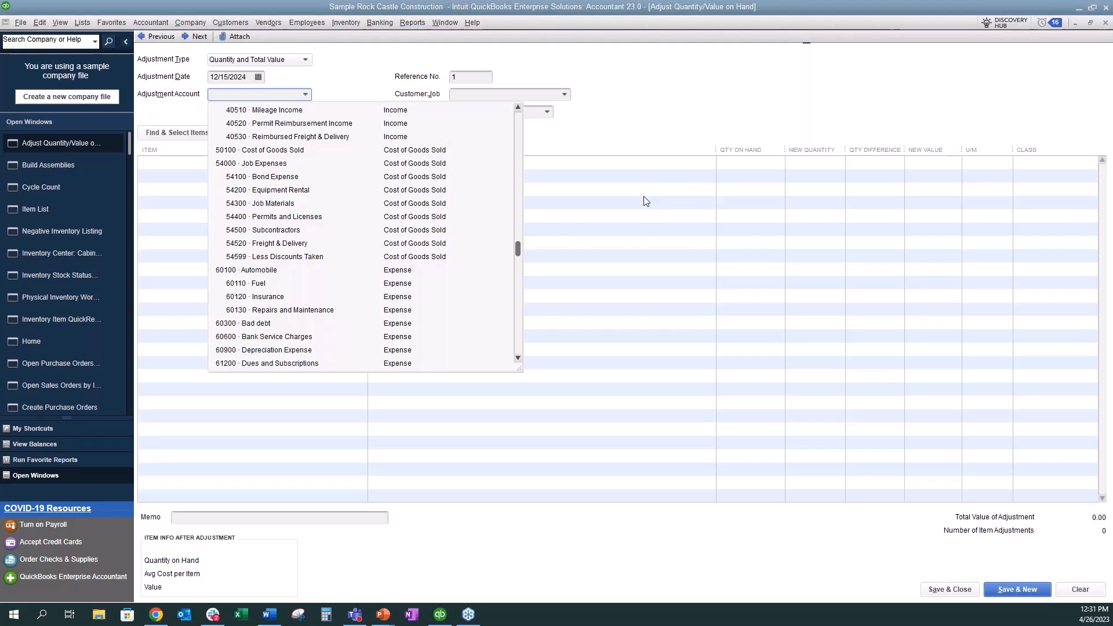
left_click(302, 65)
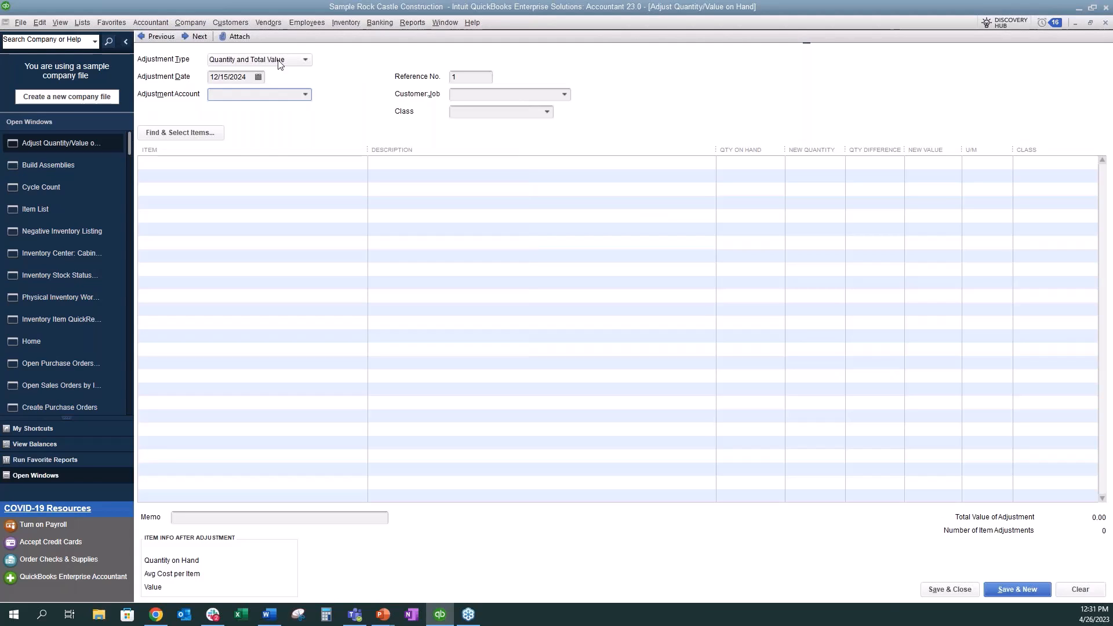
Add the Baseball item to the inventory adjustment and set its new quantity to 0
left_click(205, 136)
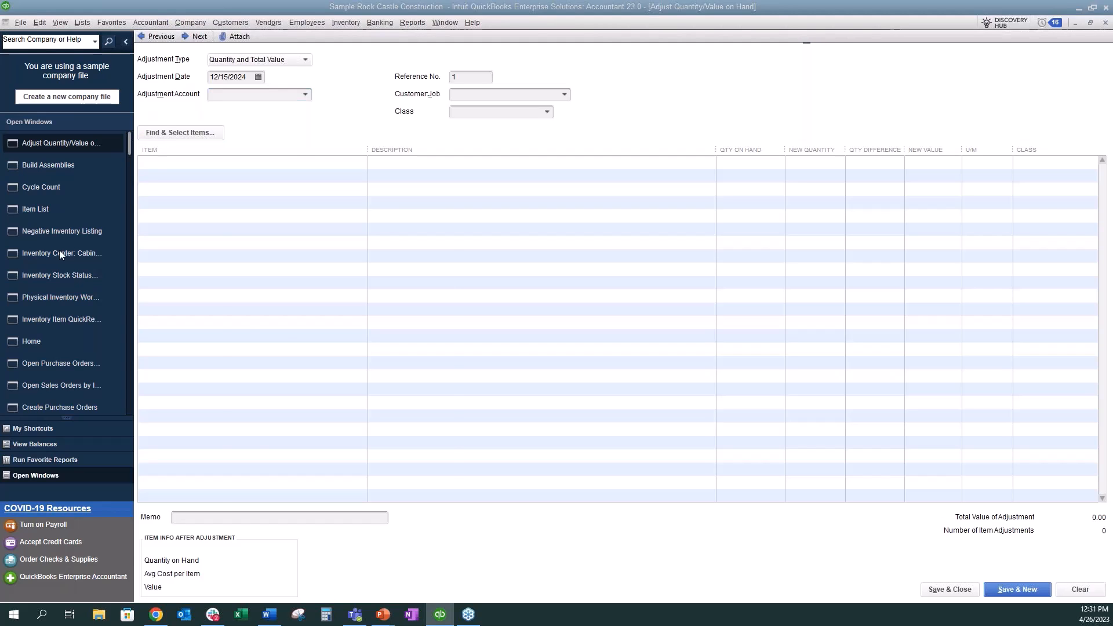
left_click(283, 233)
left_click(597, 399)
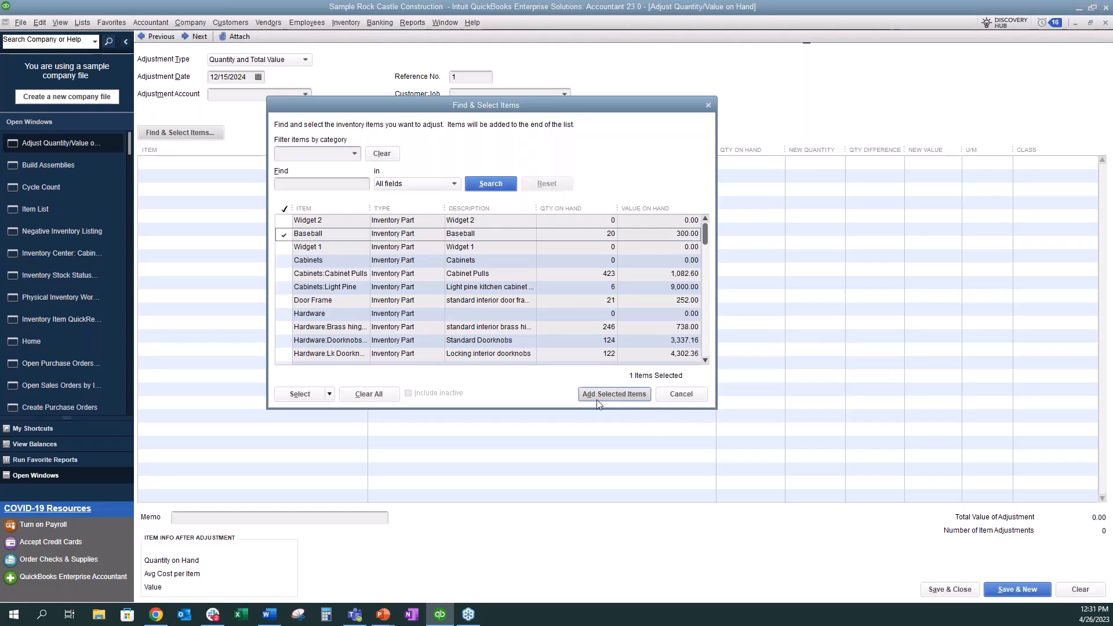
left_click(840, 163)
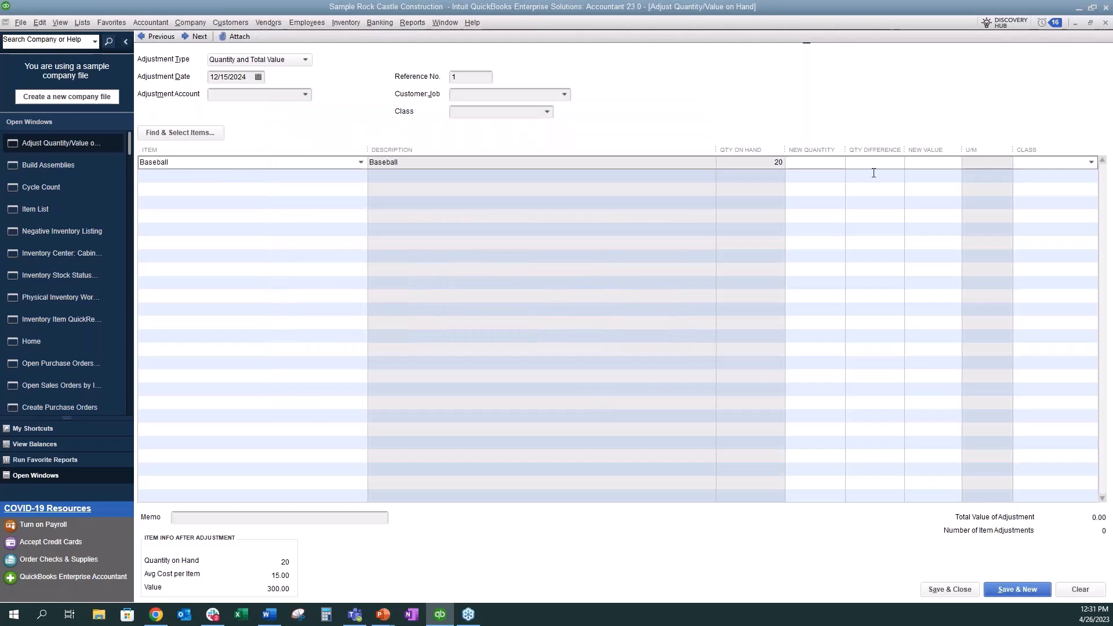
left_click(901, 202)
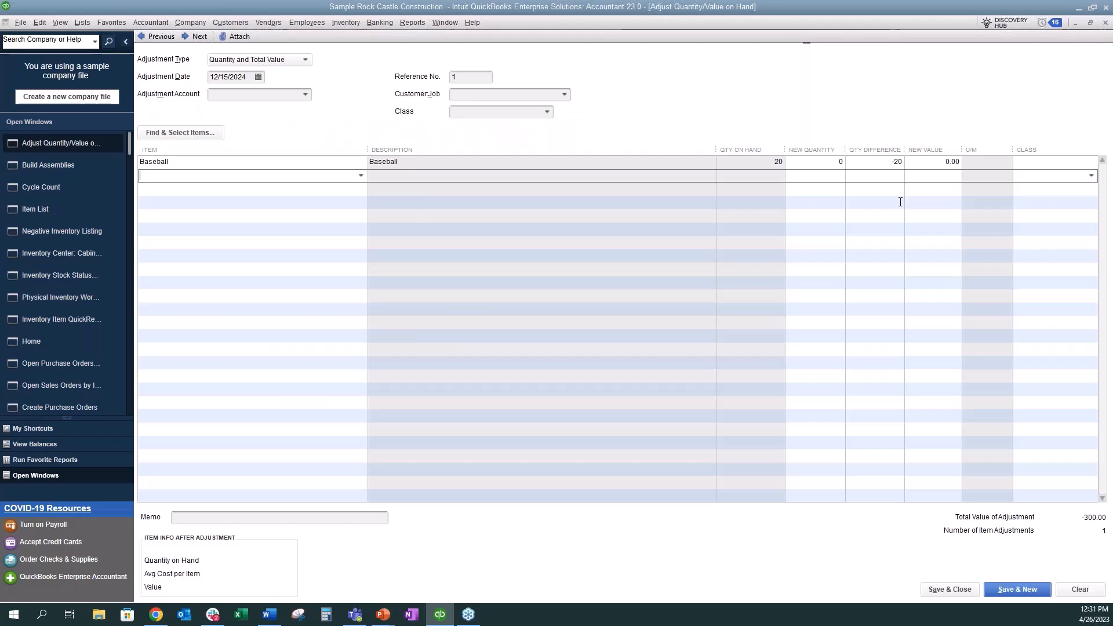